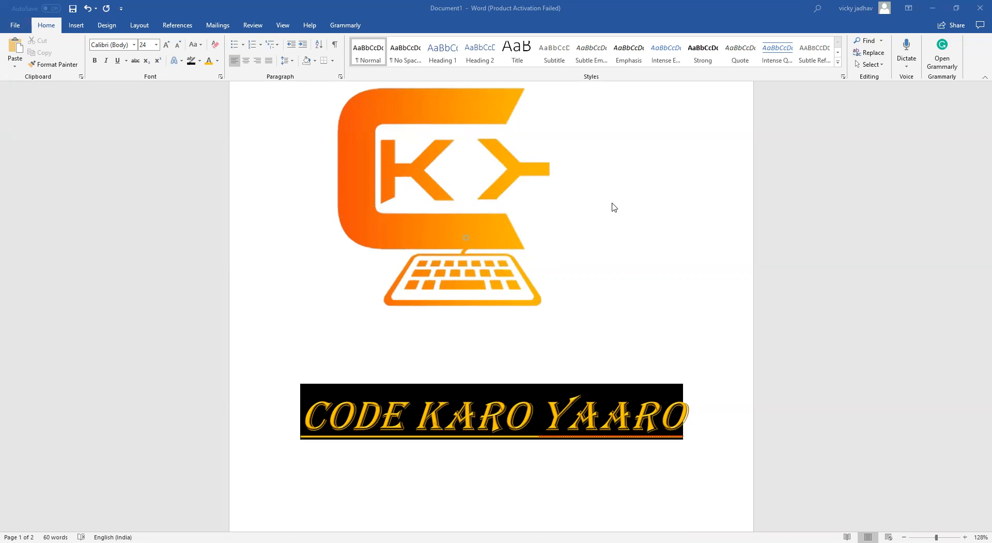
# Scroll through the document to review the logo, banner, formatting list and sample lines
pyautogui.scroll(-2, 359, 223)
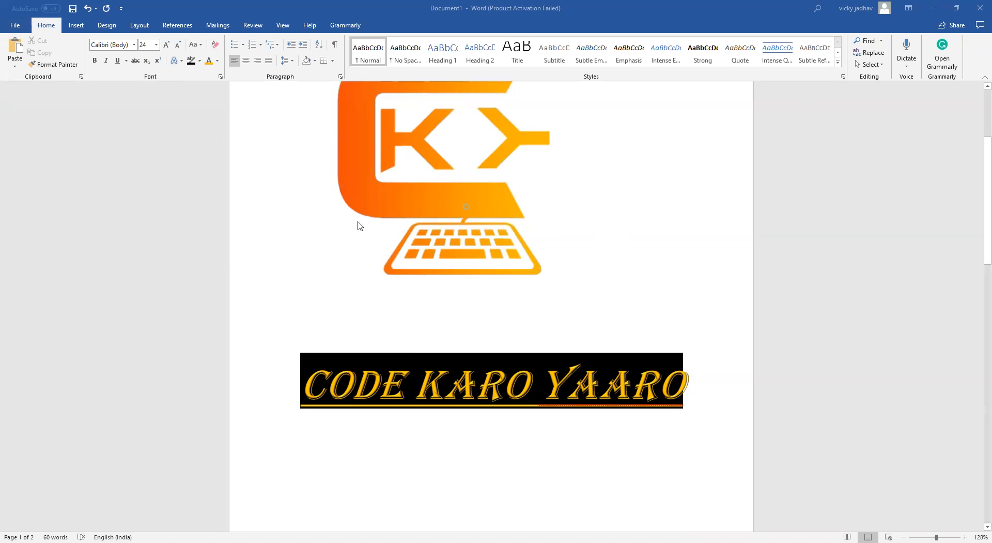
pyautogui.scroll(-5, 398, 217)
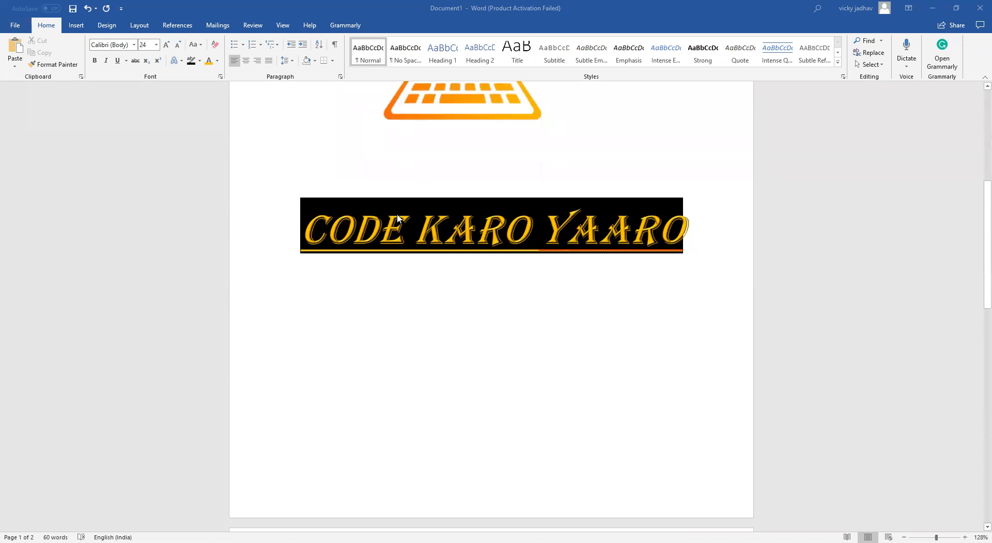
pyautogui.scroll(1, 399, 219)
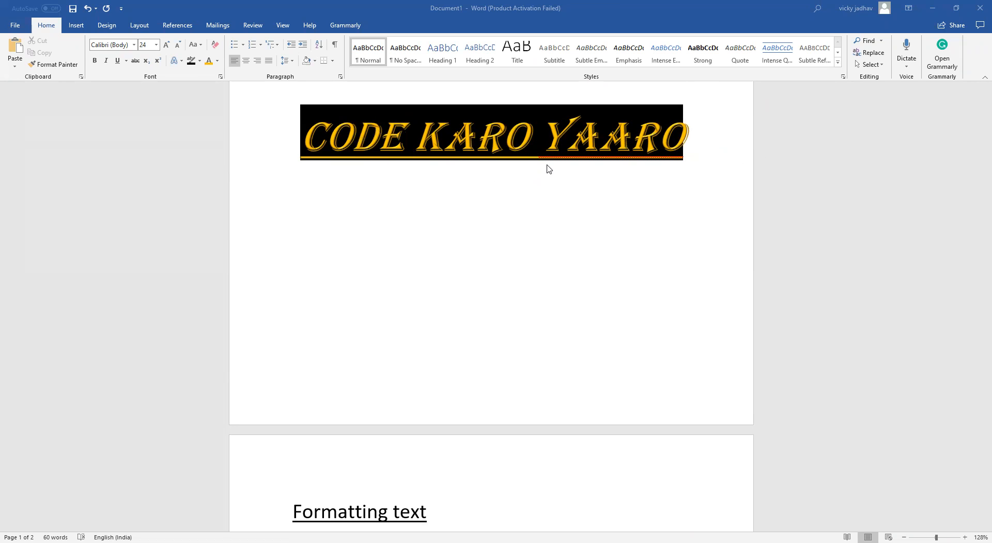
pyautogui.scroll(-5, 549, 168)
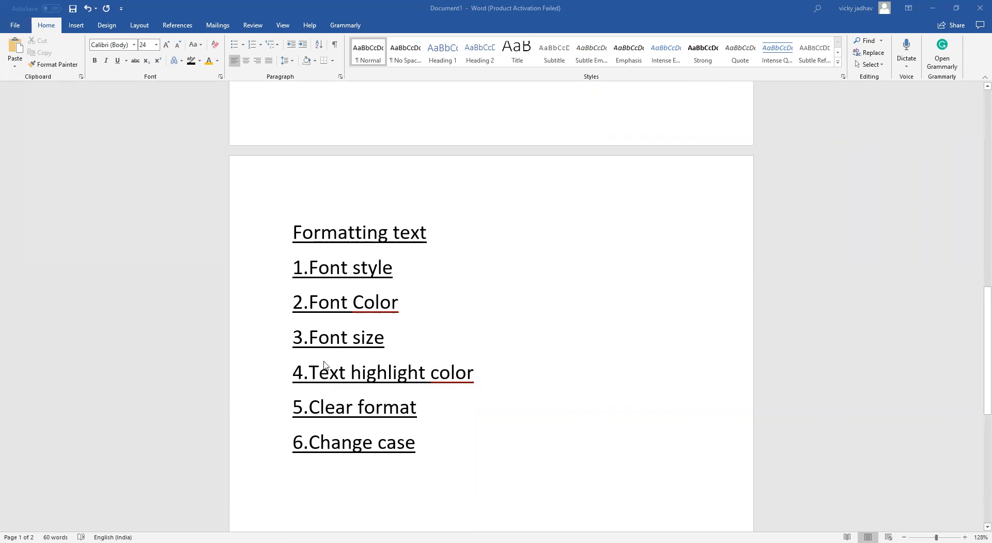
pyautogui.scroll(-2, 343, 302)
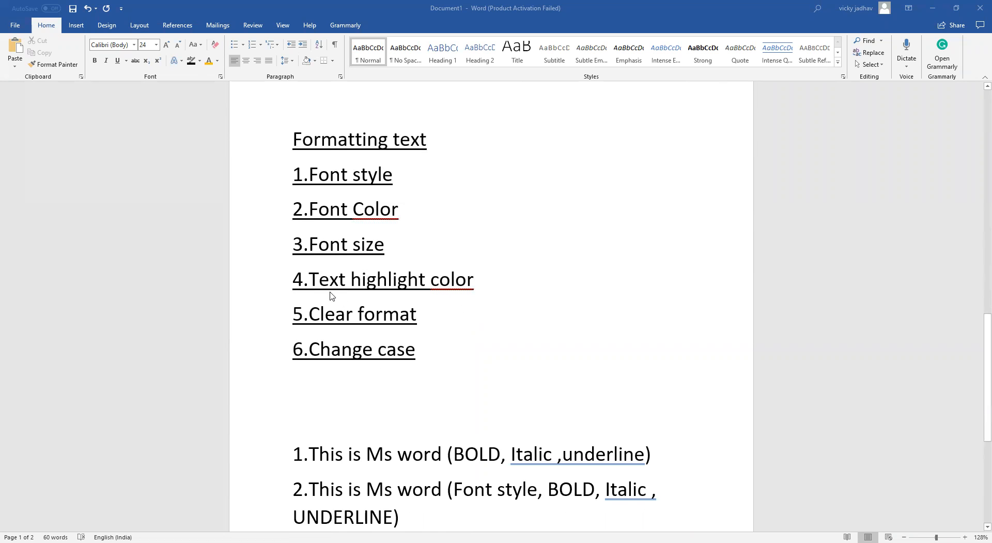
pyautogui.scroll(-2, 341, 297)
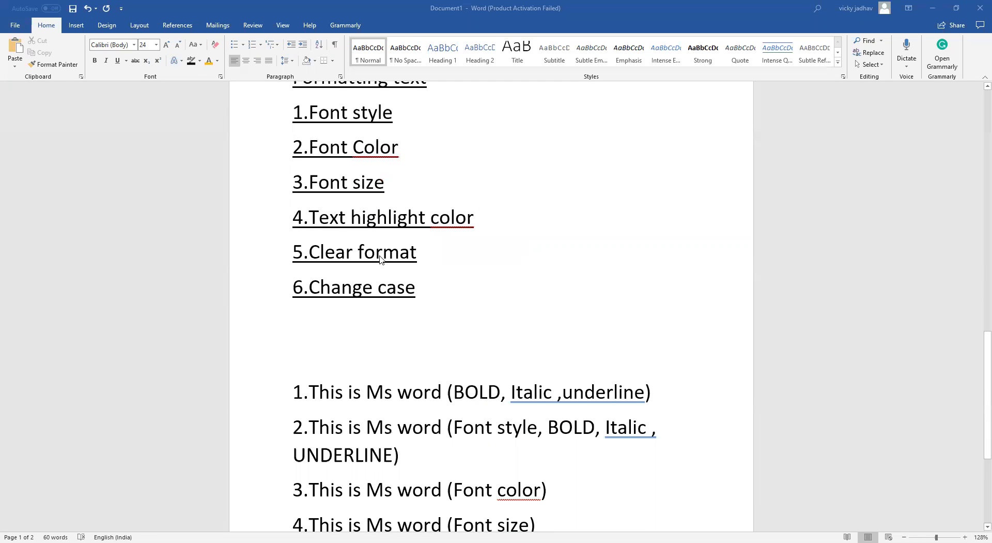
pyautogui.scroll(-3, 398, 305)
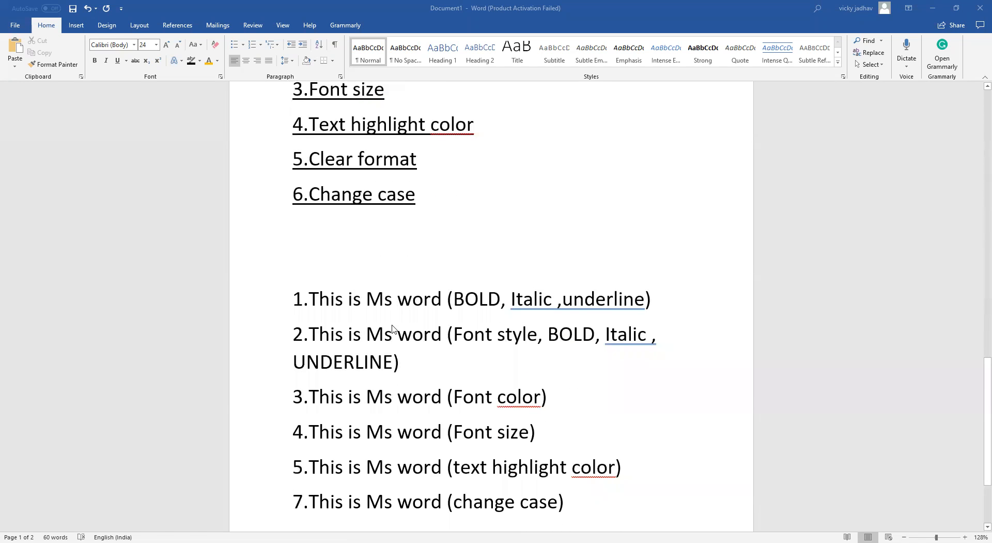
pyautogui.scroll(-1, 384, 303)
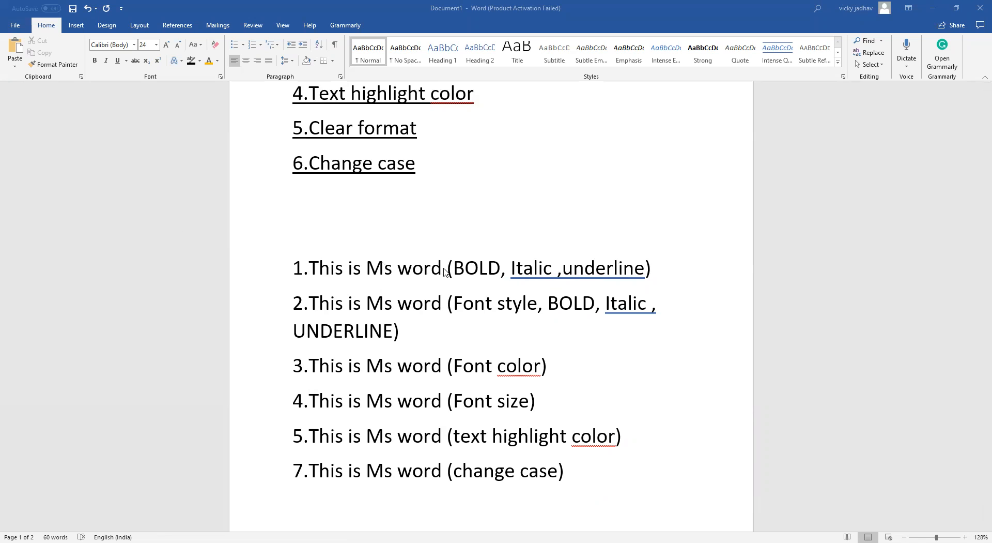
# Make 'This is Ms word' on the first sample line bold, italic and underlined
pyautogui.moveTo(292, 268); pyautogui.dragTo(429, 267)
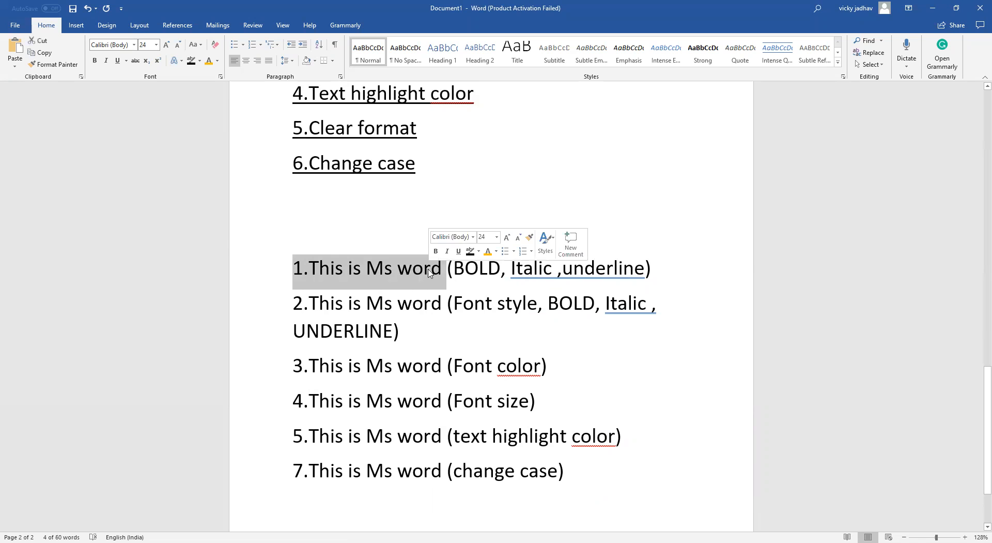
pyautogui.click(95, 62)
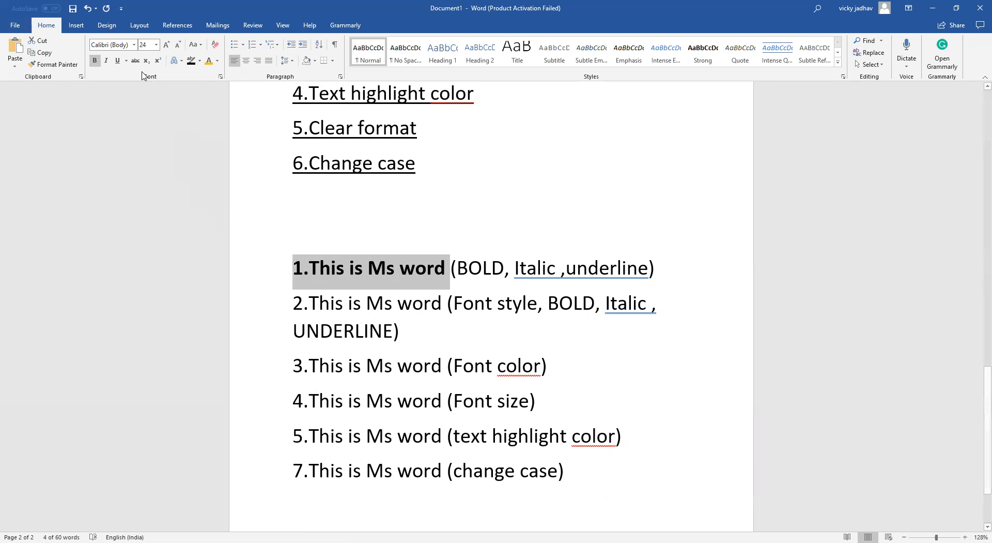
pyautogui.click(106, 65)
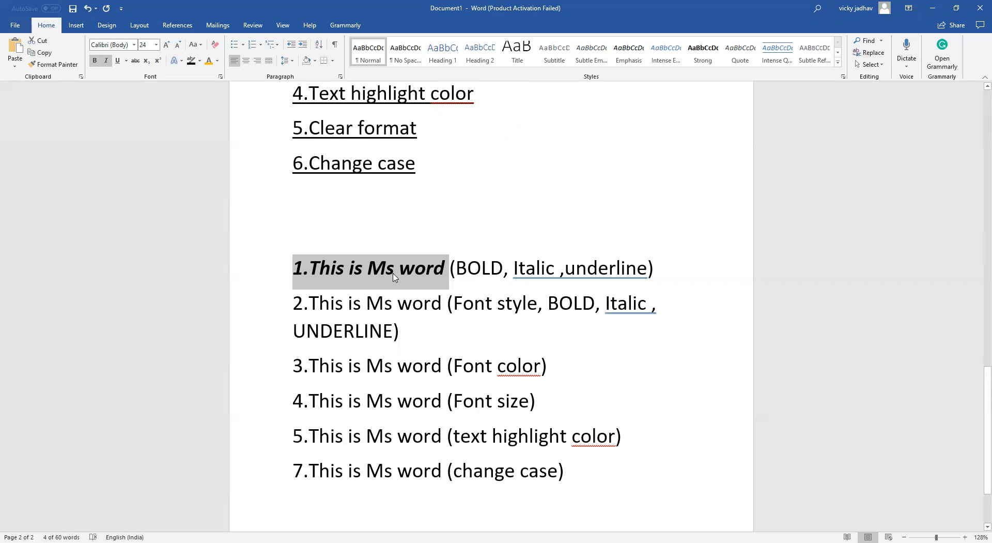
pyautogui.click(126, 62)
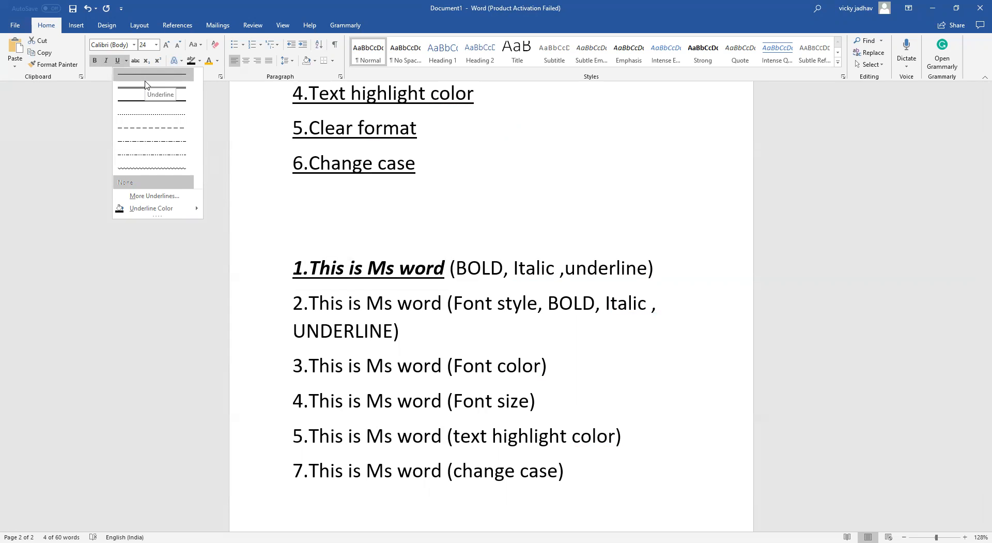
pyautogui.click(149, 63)
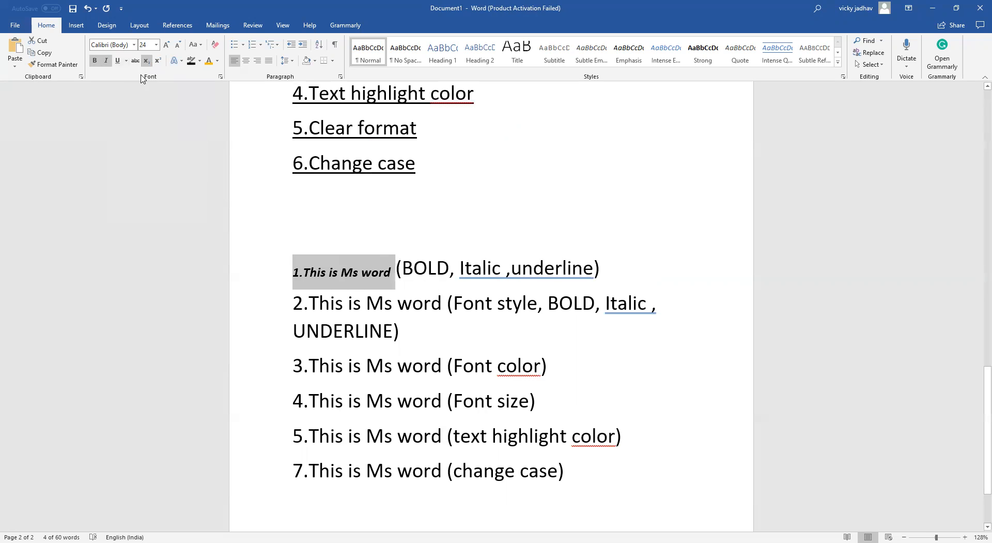
pyautogui.hotkey('ctrl', 'z')
pyautogui.click(119, 60)
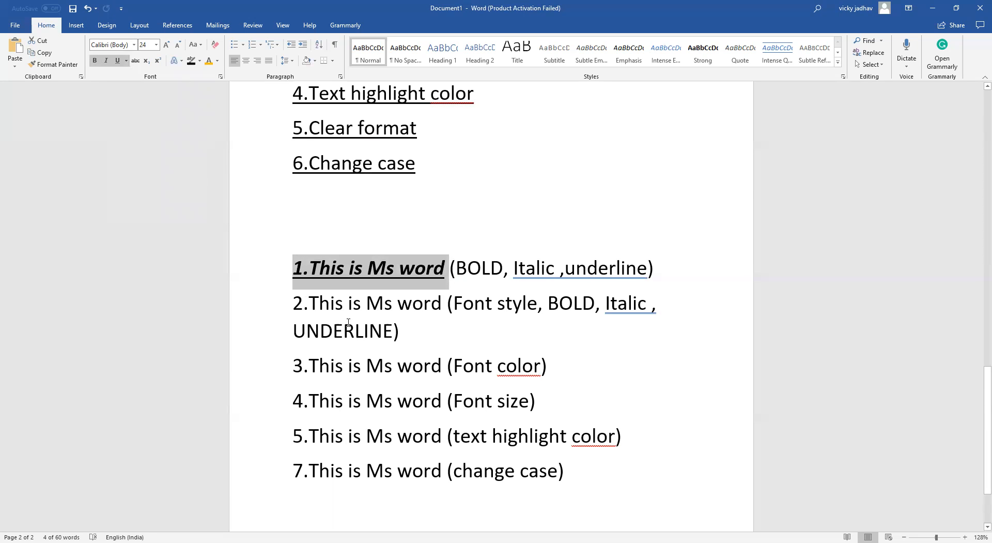
# Trim the second sample line's bracketed text so it reads (Font style)
pyautogui.click(400, 340)
pyautogui.press('BackSpace')
pyautogui.press('BackSpace')
pyautogui.press('BackSpace')
pyautogui.press('BackSpace')
pyautogui.press('BackSpace')
pyautogui.press('BackSpace')
pyautogui.press('BackSpace')
pyautogui.press('BackSpace')
pyautogui.press('BackSpace')
pyautogui.press('BackSpace')
pyautogui.press('BackSpace')
pyautogui.press('BackSpace')
pyautogui.press('BackSpace')
pyautogui.press('BackSpace')
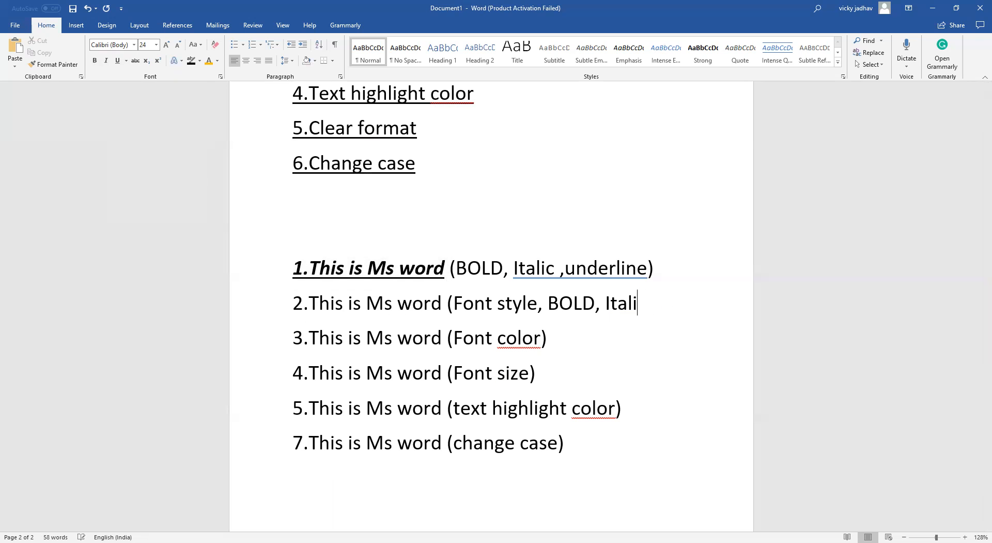
pyautogui.press('BackSpace')
pyautogui.press('BackSpace')
pyautogui.press('BackSpace')
pyautogui.press('BackSpace')
pyautogui.press('BackSpace')
pyautogui.press('BackSpace')
pyautogui.press('BackSpace')
pyautogui.press('BackSpace')
pyautogui.press('BackSpace')
pyautogui.press('BackSpace')
pyautogui.press('BackSpace')
pyautogui.press('BackSpace')
pyautogui.press('BackSpace')
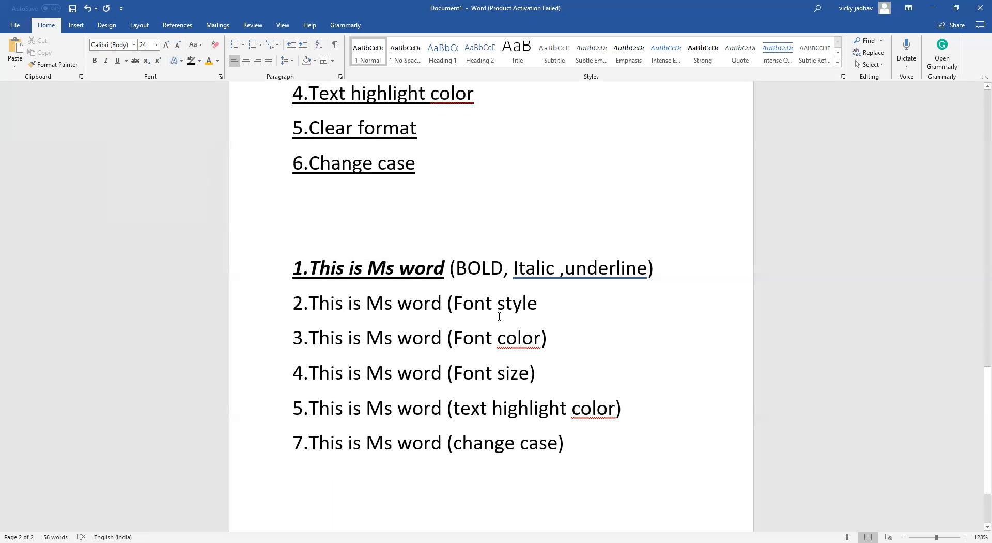
pyautogui.write(')')
# Apply the Algerian font to 'This is Ms word' on the second sample line
pyautogui.moveTo(444, 307); pyautogui.dragTo(301, 297)
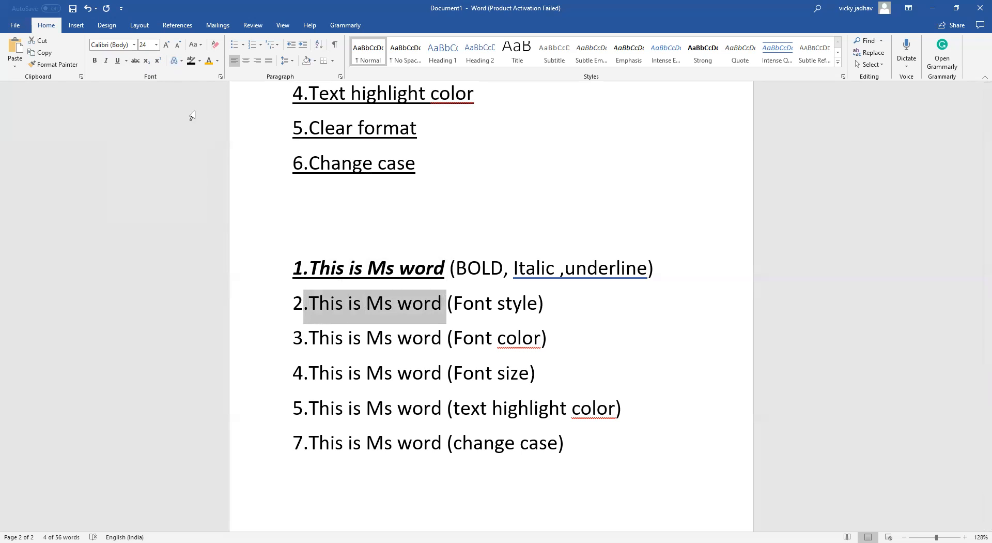
pyautogui.click(134, 45)
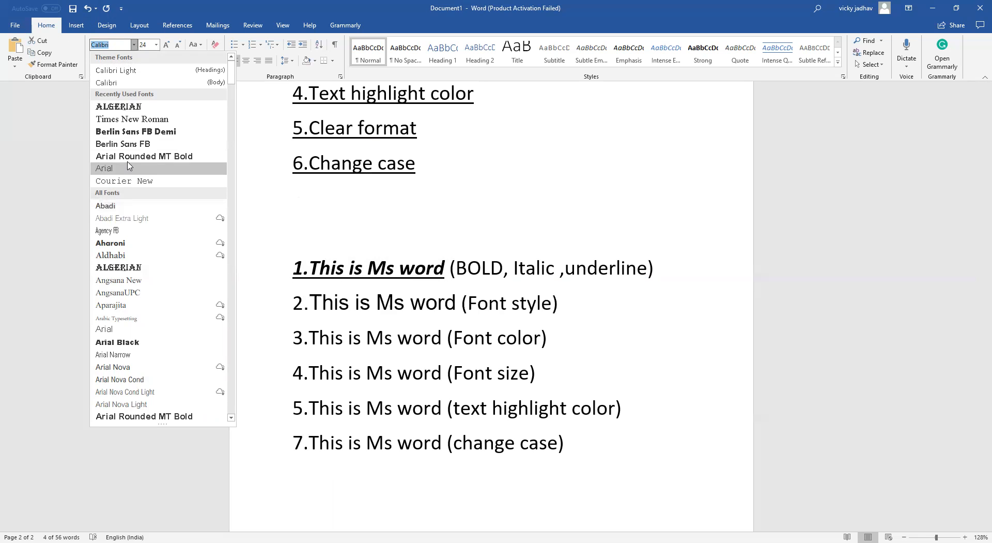
pyautogui.click(139, 108)
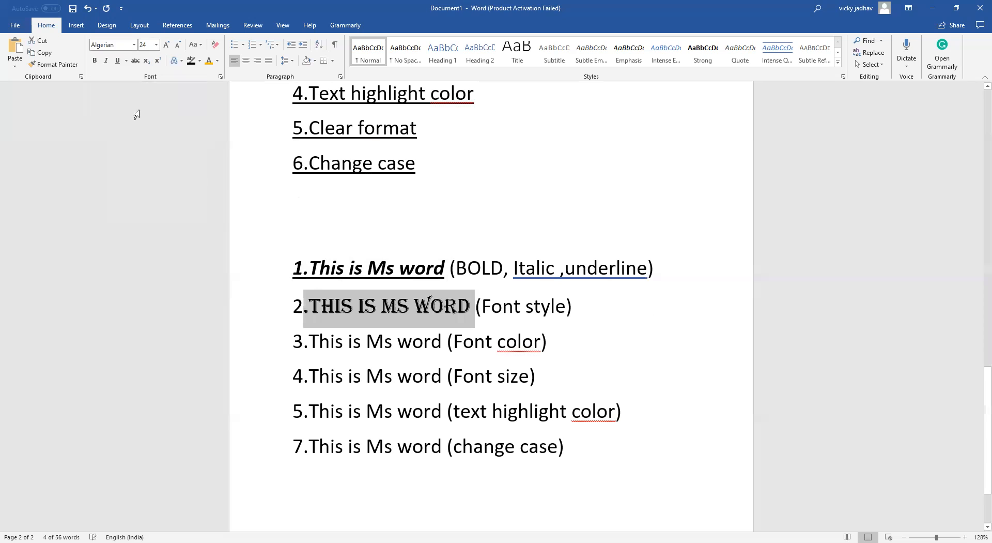
pyautogui.click(123, 202)
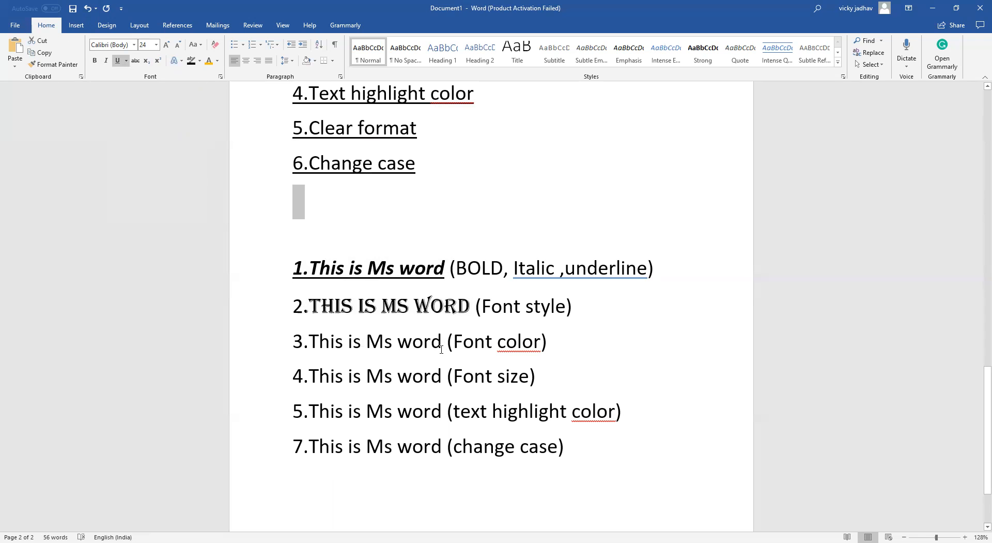
# Color 'This is Ms word' on the third sample line red
pyautogui.moveTo(442, 344); pyautogui.dragTo(308, 341)
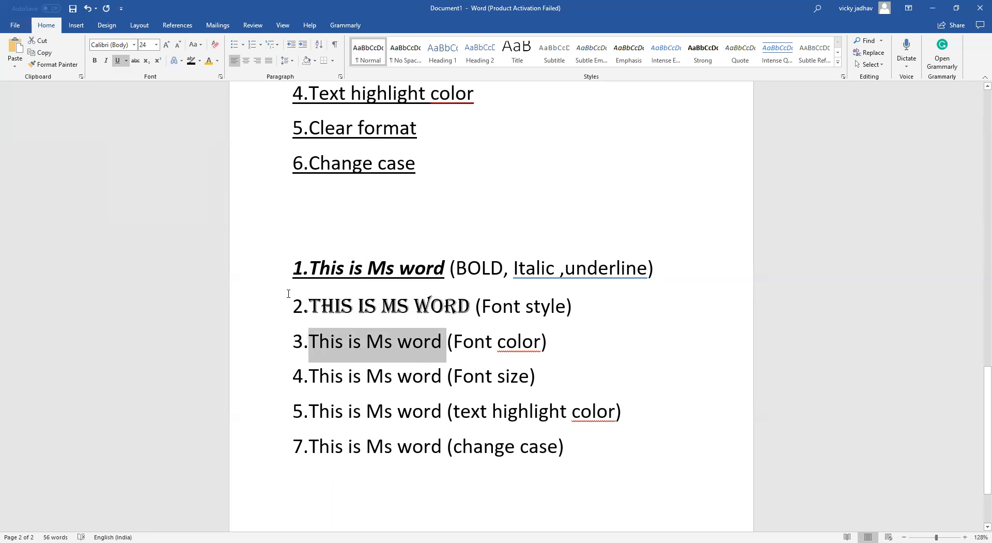
pyautogui.click(218, 63)
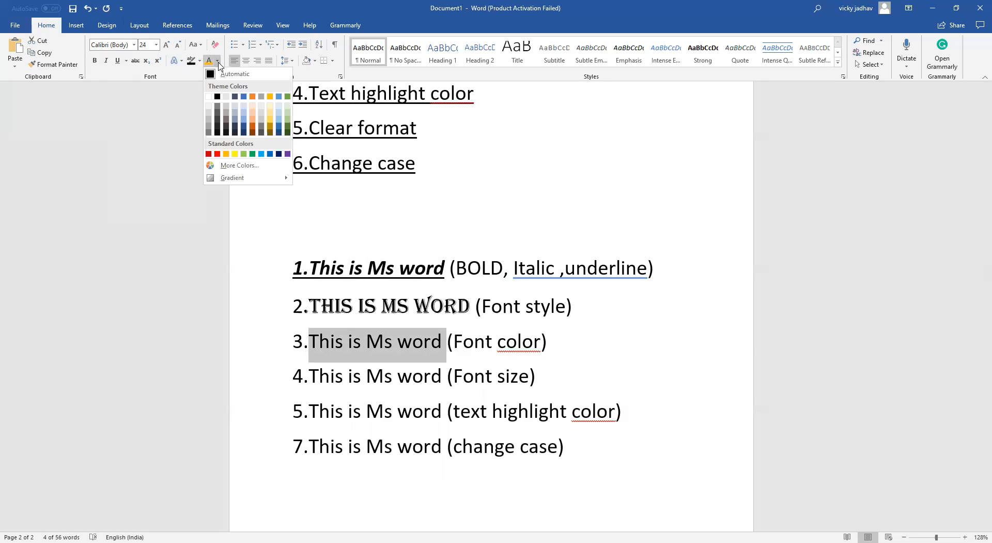
pyautogui.click(218, 59)
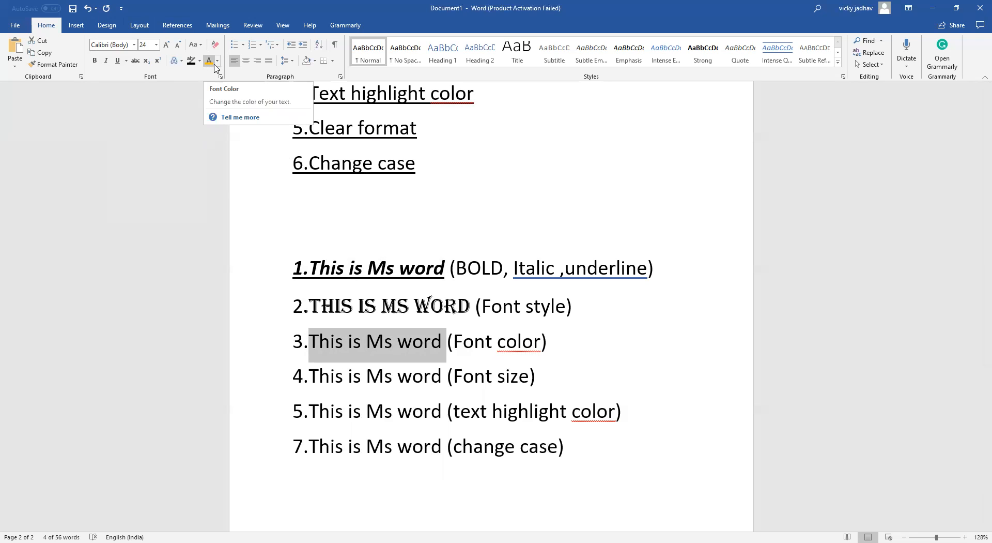
pyautogui.click(218, 62)
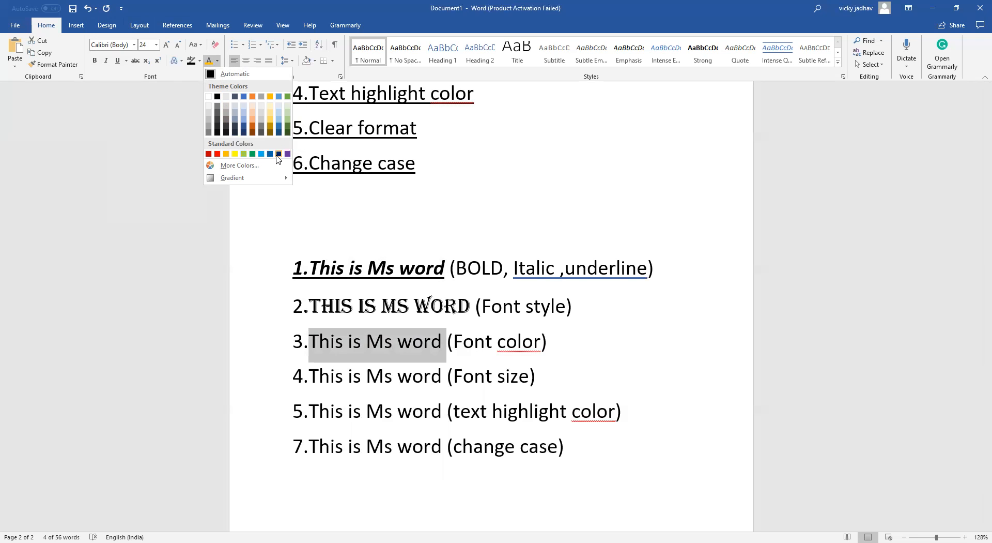
pyautogui.click(217, 154)
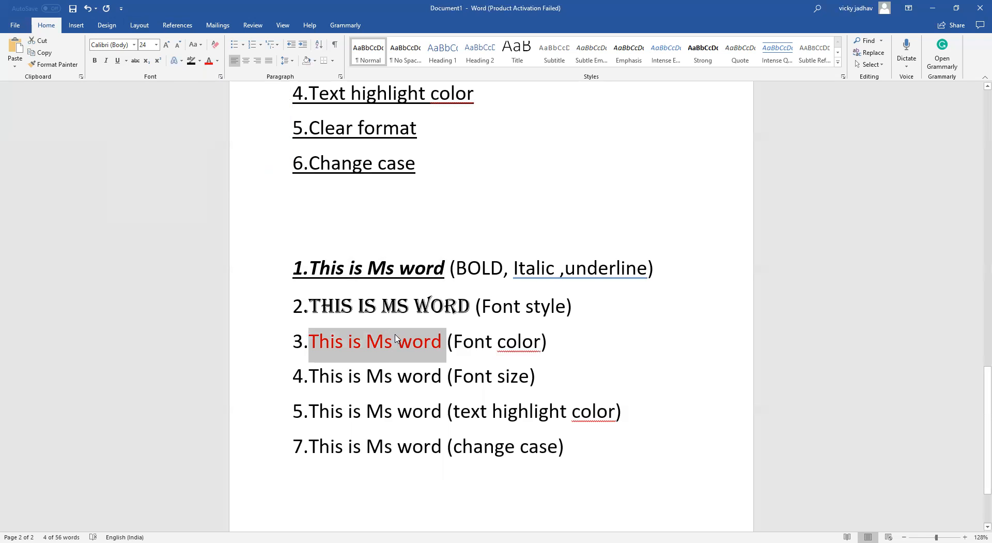
pyautogui.click(441, 381)
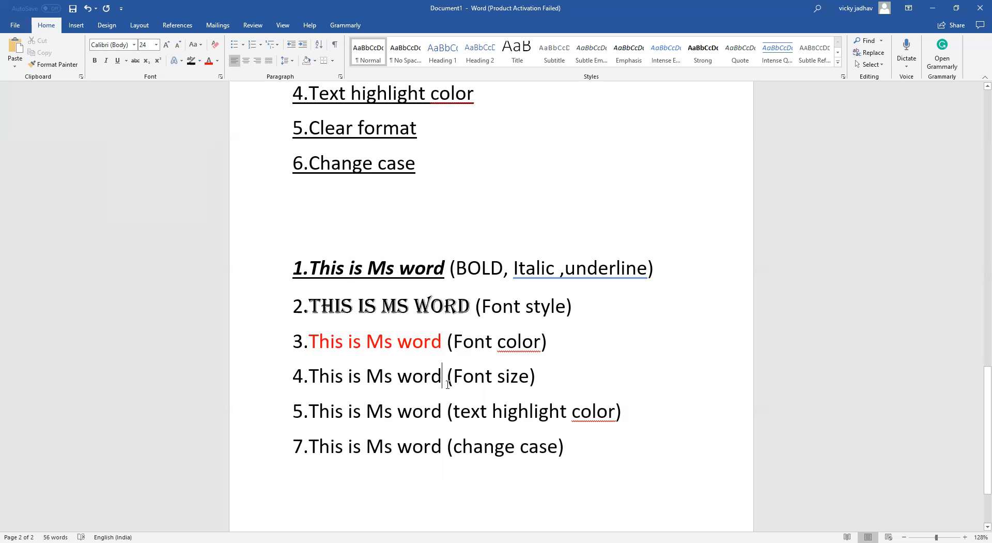
# Shrink the fourth sample line's text step by step to 16 pt and enlarge it back to 24 pt
pyautogui.moveTo(445, 377); pyautogui.dragTo(319, 377)
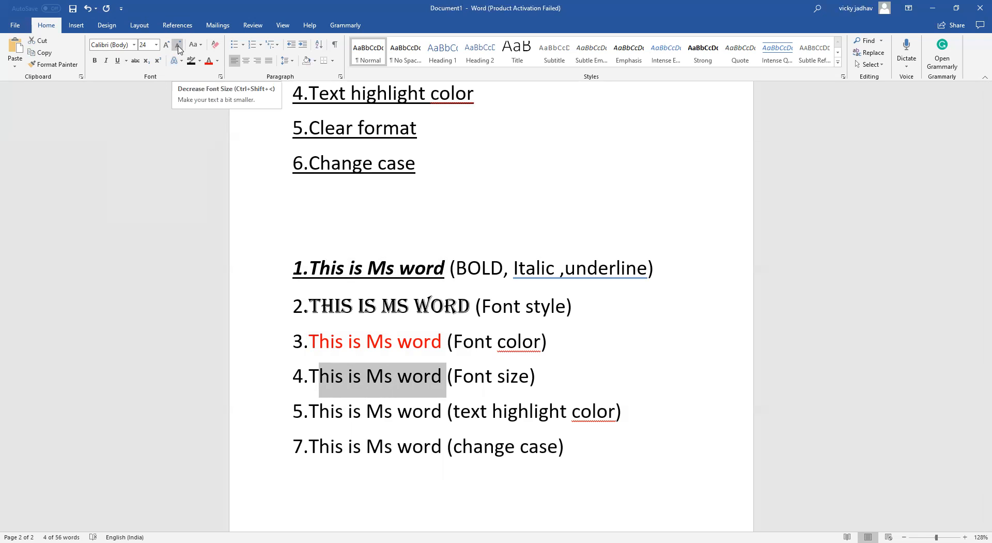
pyautogui.click(178, 47)
pyautogui.click(178, 47)
pyautogui.click(178, 46)
pyautogui.click(178, 47)
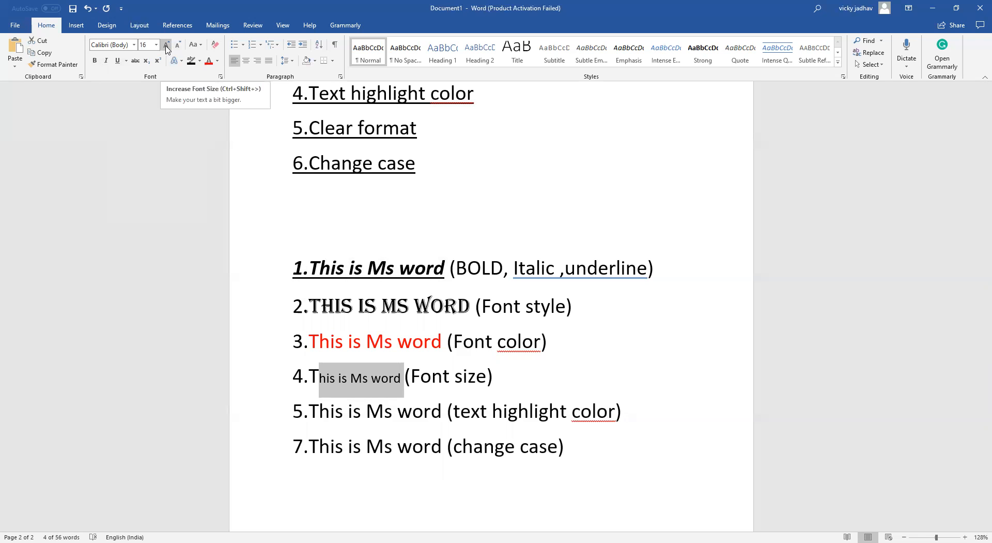
pyautogui.click(166, 46)
pyautogui.click(166, 46)
pyautogui.click(165, 46)
pyautogui.click(166, 46)
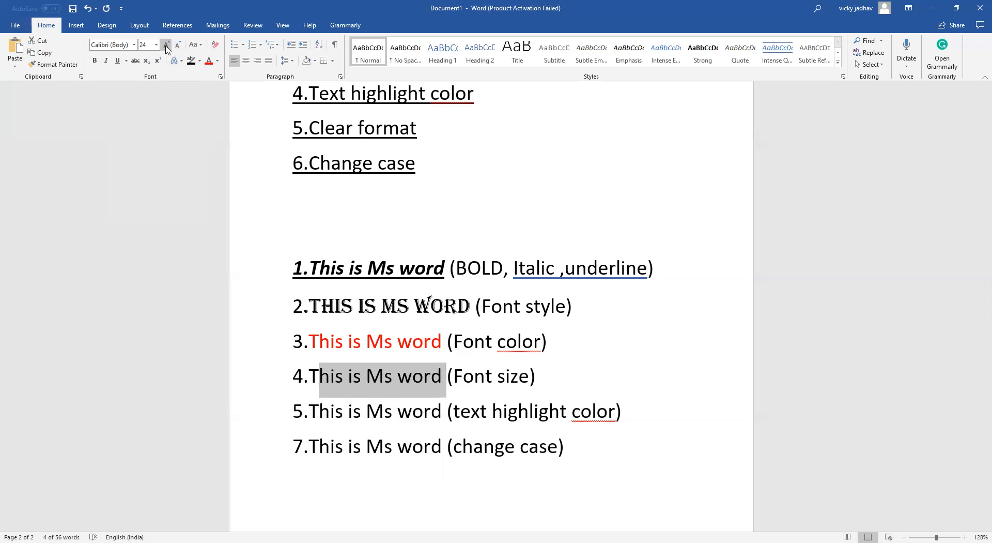
pyautogui.click(209, 147)
# Set 'This is Ms word' on the fourth sample line to 36 pt
pyautogui.moveTo(446, 378); pyautogui.dragTo(308, 383)
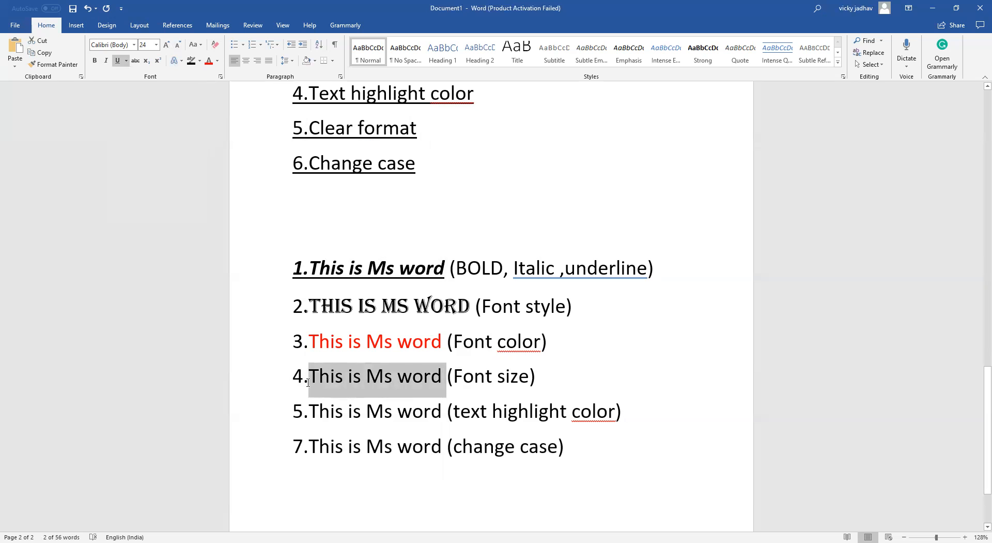
pyautogui.click(157, 45)
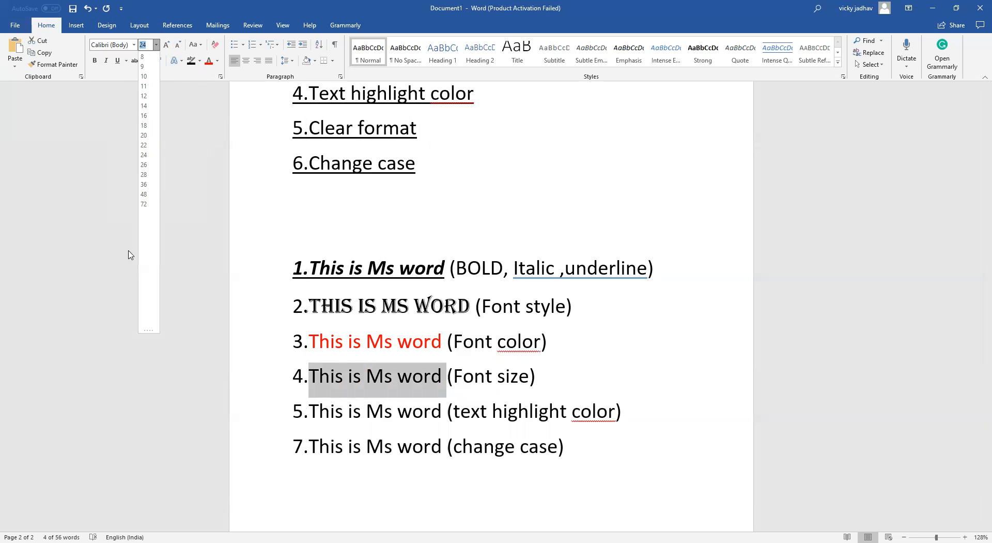
pyautogui.click(144, 184)
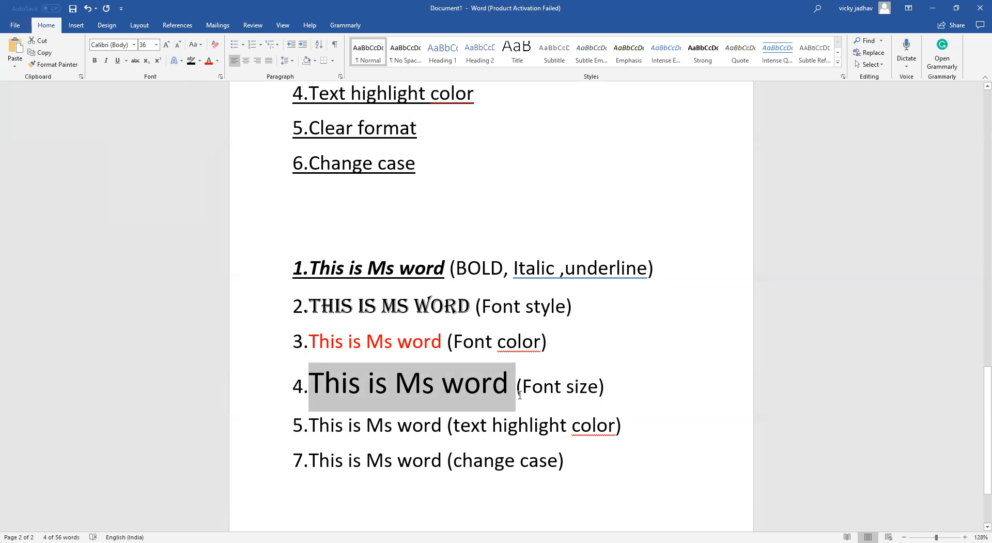
pyautogui.click(631, 368)
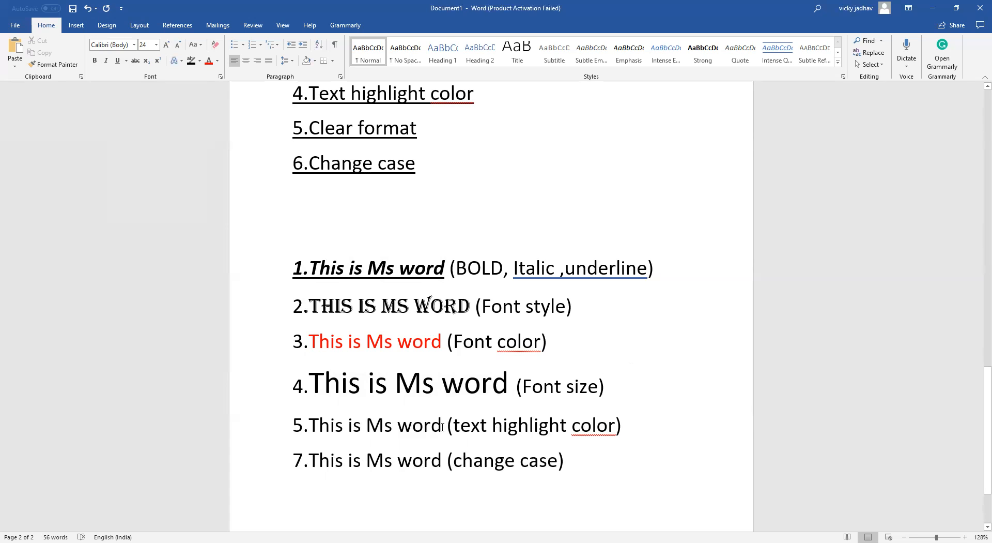
# Highlight 'This is Ms word' on the fifth sample line in bright green
pyautogui.moveTo(446, 427); pyautogui.dragTo(328, 417)
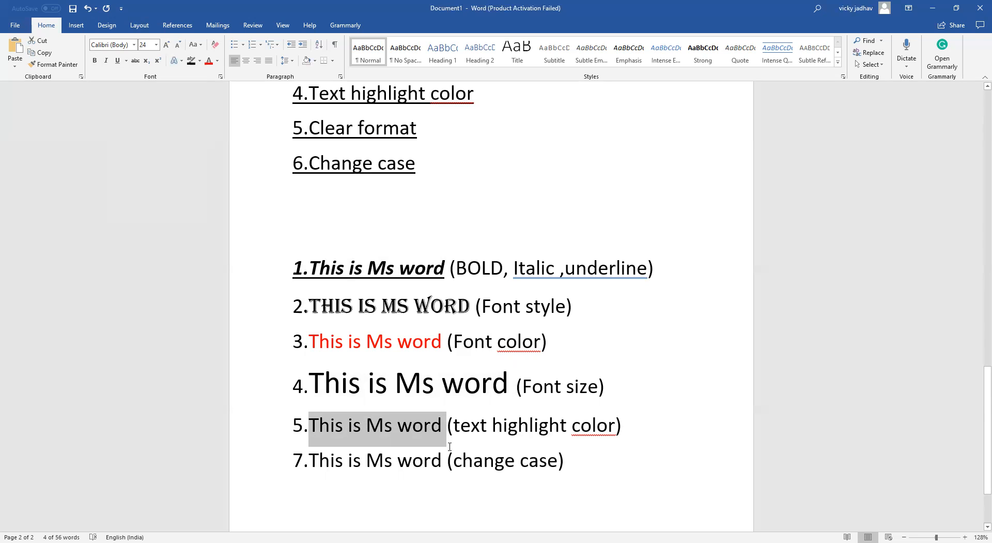
pyautogui.click(469, 425)
pyautogui.moveTo(437, 426); pyautogui.dragTo(317, 422)
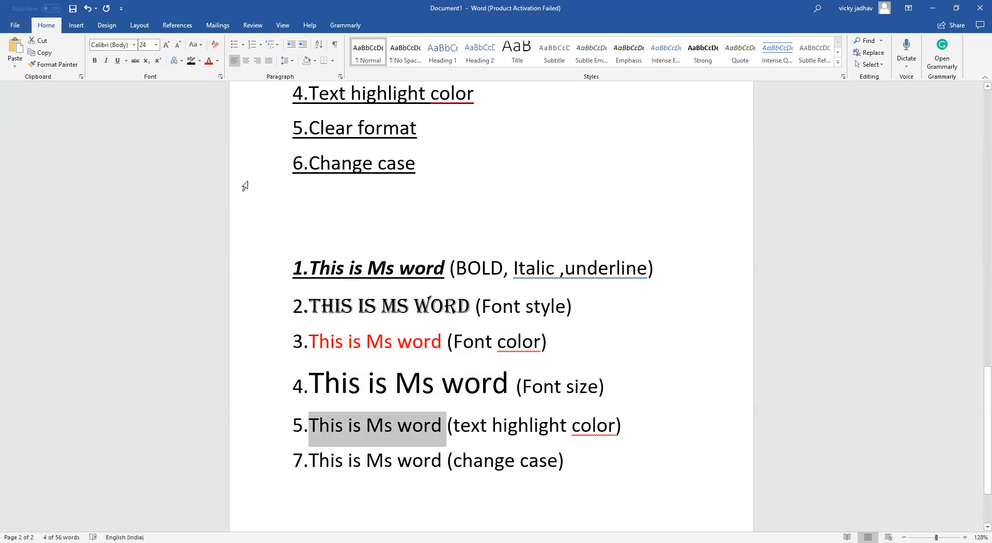
pyautogui.click(197, 64)
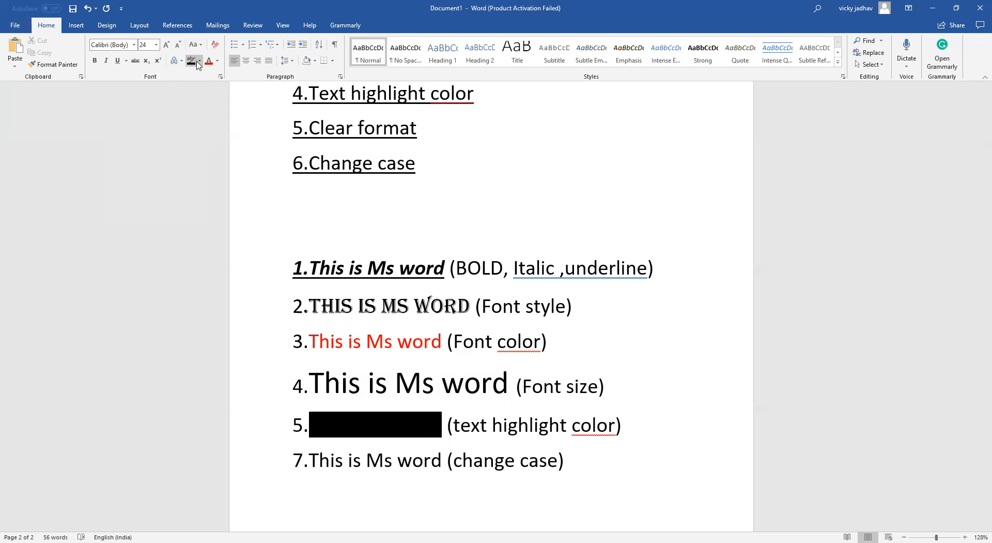
pyautogui.click(199, 61)
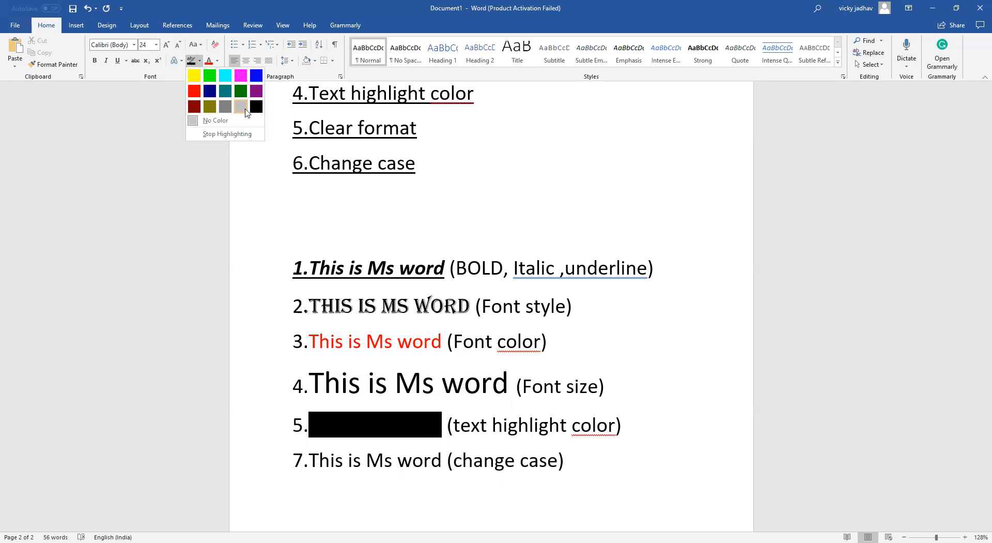
pyautogui.click(210, 76)
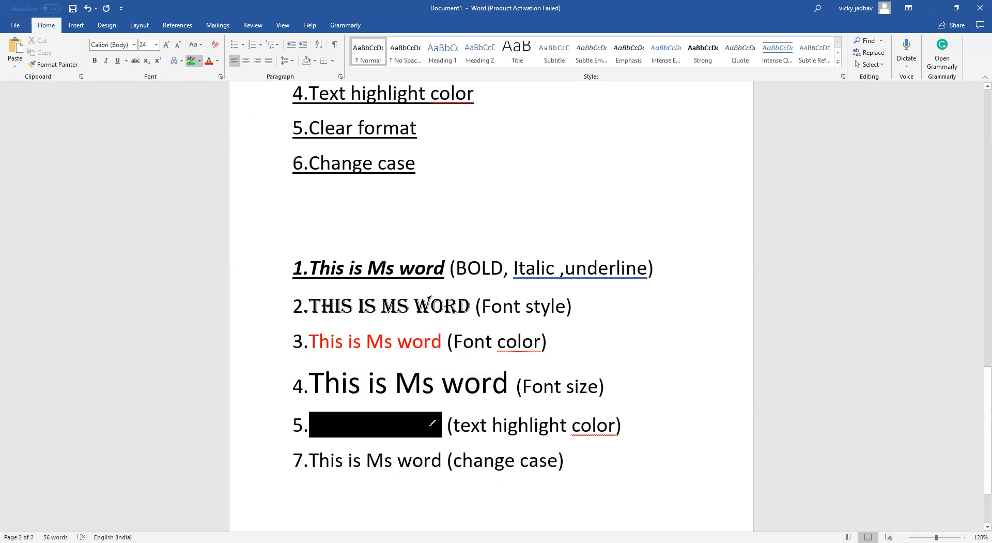
# Apply a turquoise highlight to 'This is Ms word' on the fifth and seventh sample lines
pyautogui.moveTo(444, 426); pyautogui.dragTo(303, 428)
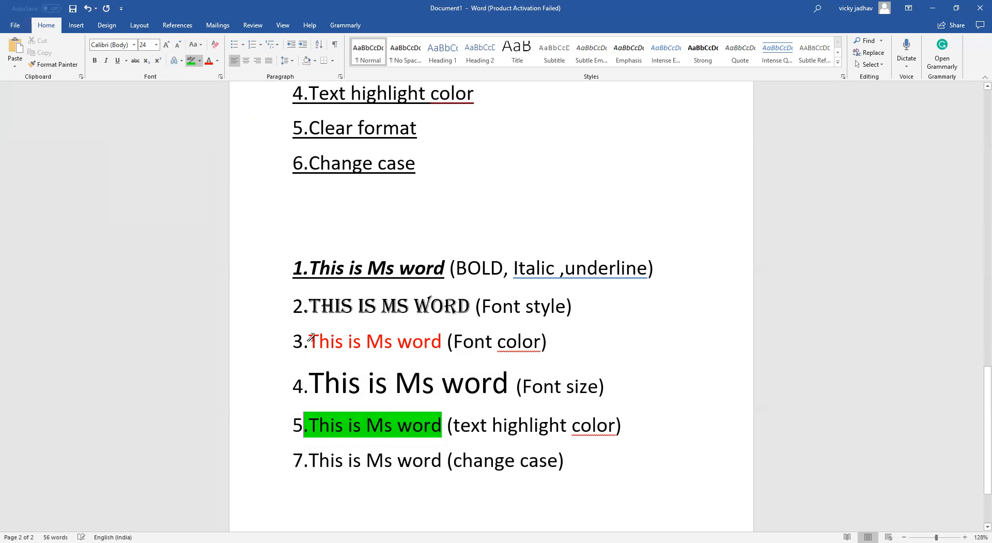
pyautogui.click(206, 219)
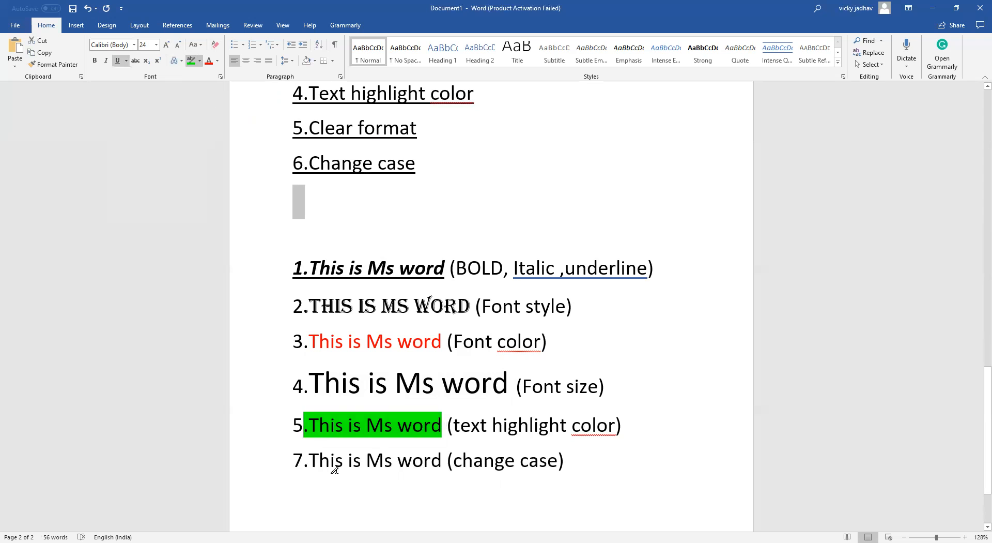
pyautogui.click(200, 61)
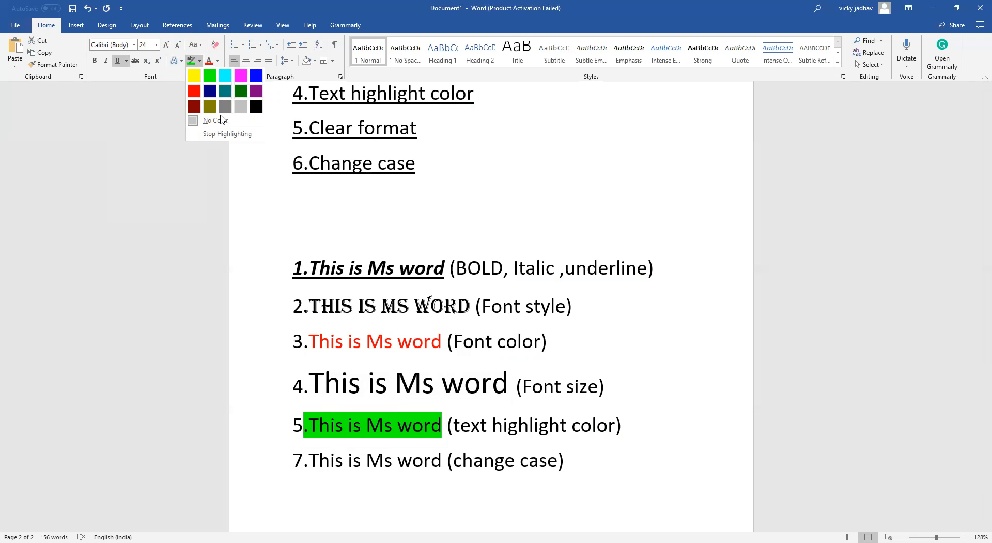
pyautogui.click(229, 77)
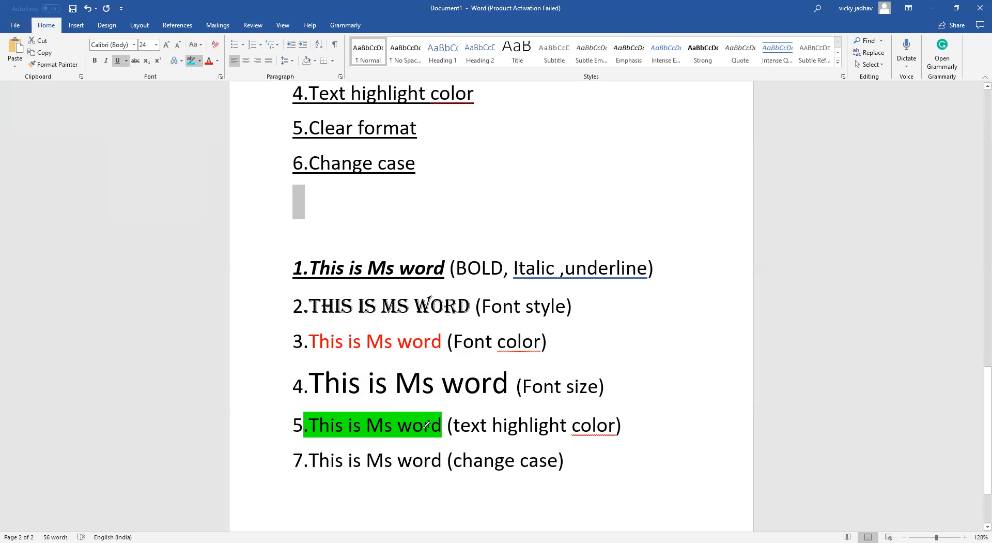
pyautogui.moveTo(443, 429); pyautogui.dragTo(309, 433)
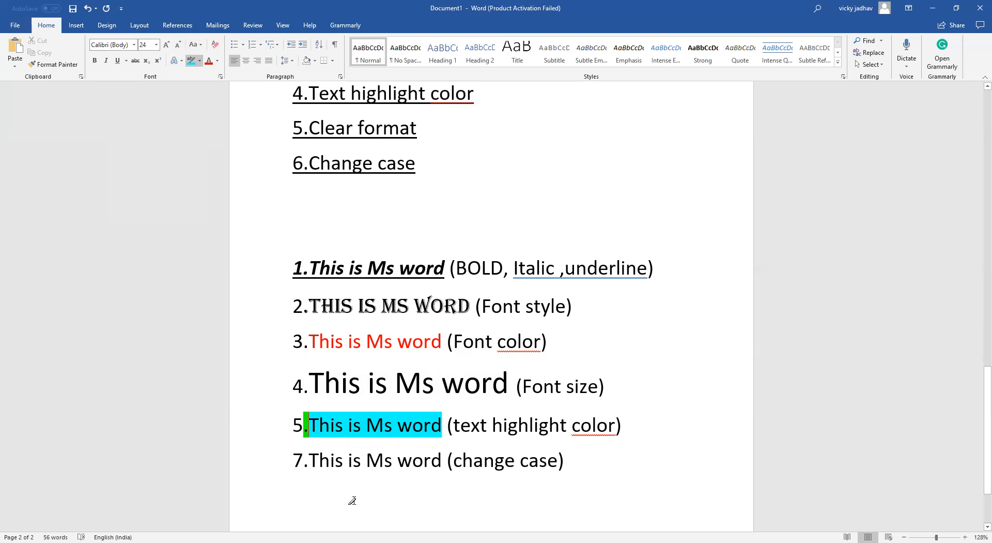
pyautogui.scroll(-2, 353, 500)
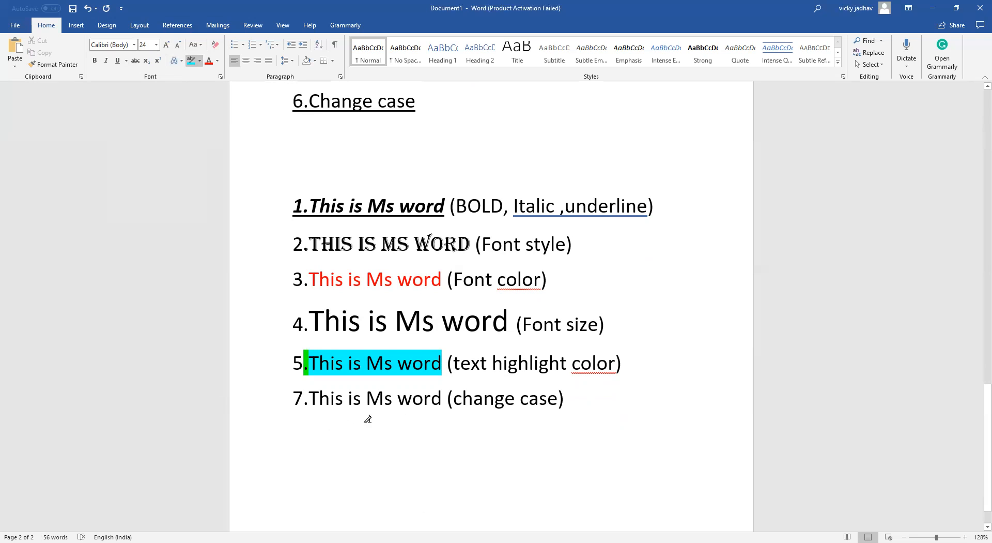
pyautogui.moveTo(443, 402); pyautogui.dragTo(325, 404)
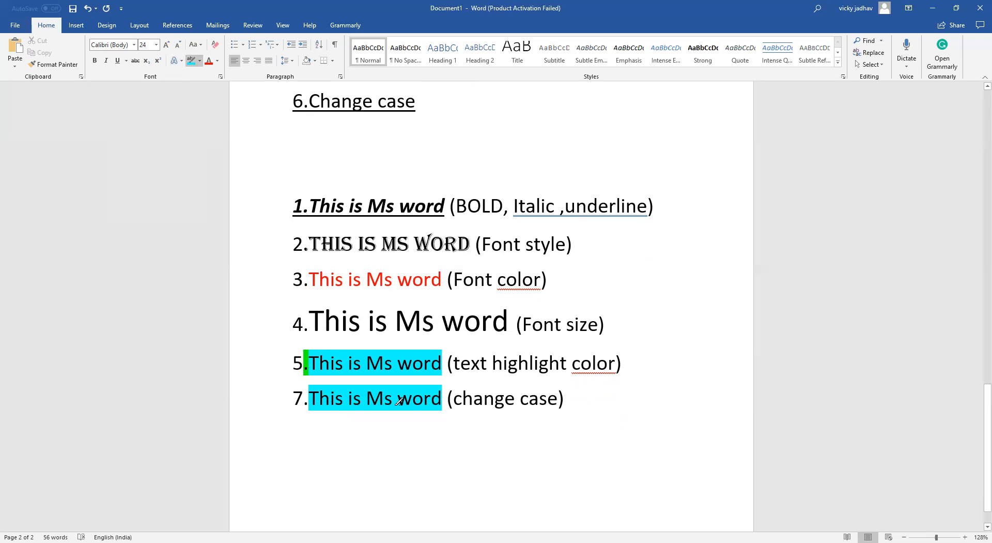
# Undo the last four formatting changes
pyautogui.hotkey('ctrl', 'z')
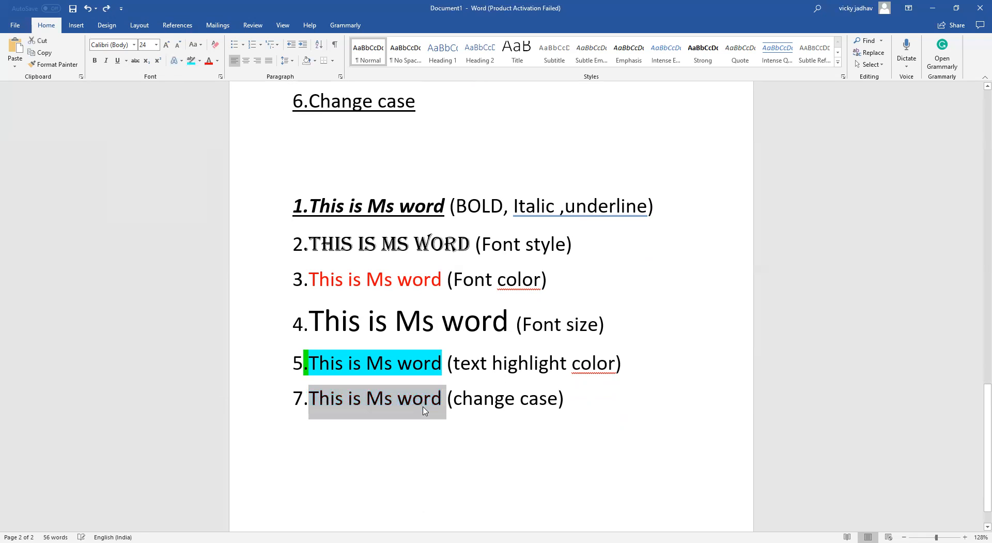
pyautogui.hotkey('ctrl', 'z')
pyautogui.hotkey('ctrl', 'z')
pyautogui.hotkey('ctrl', 'z')
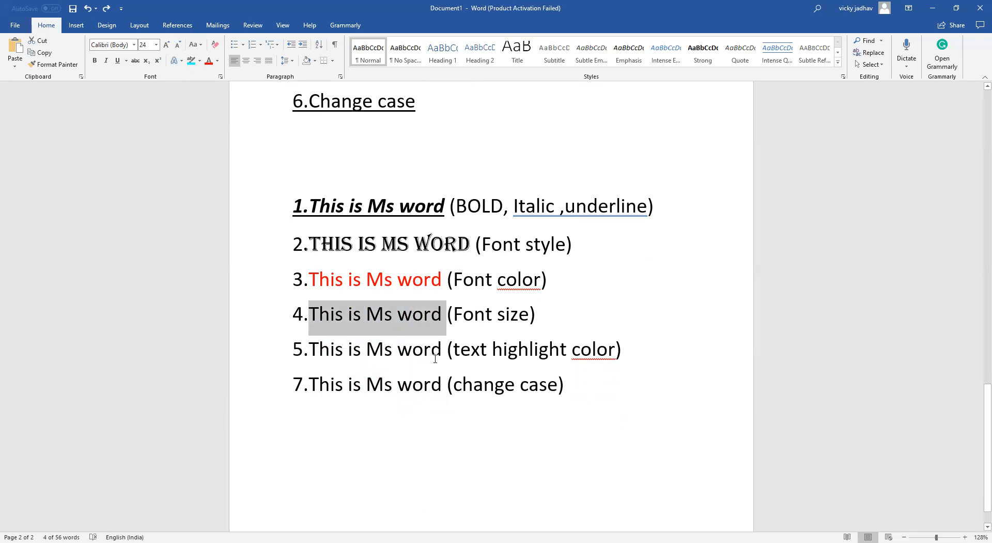
# Give 'This is Ms word' on the fifth sample line a bright green highlight
pyautogui.moveTo(447, 347); pyautogui.dragTo(317, 352)
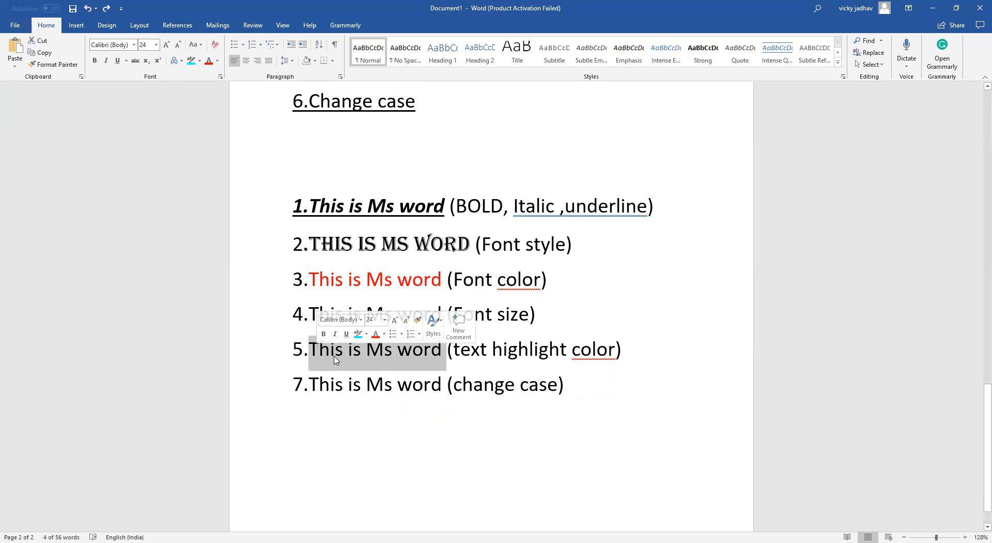
pyautogui.click(367, 333)
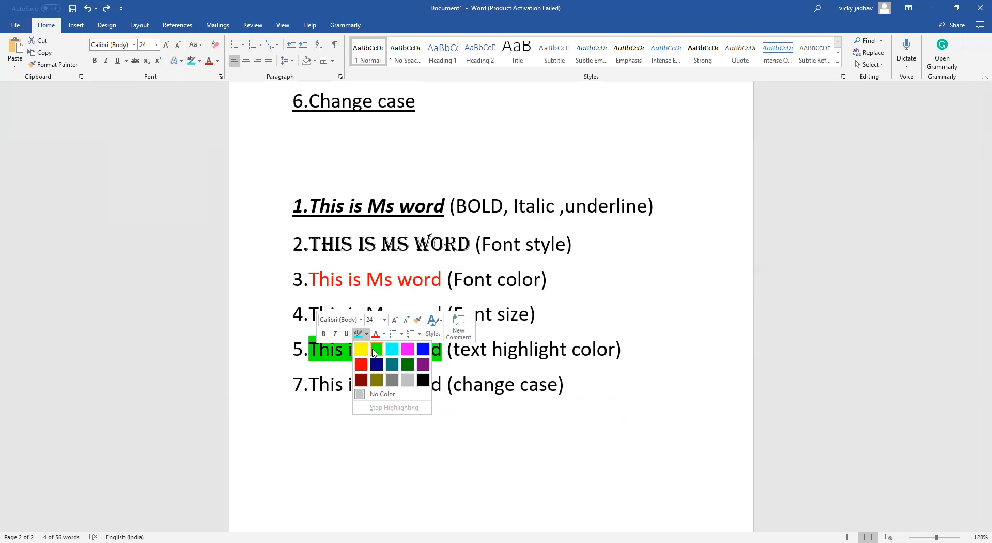
pyautogui.click(376, 350)
pyautogui.click(383, 404)
pyautogui.click(339, 410)
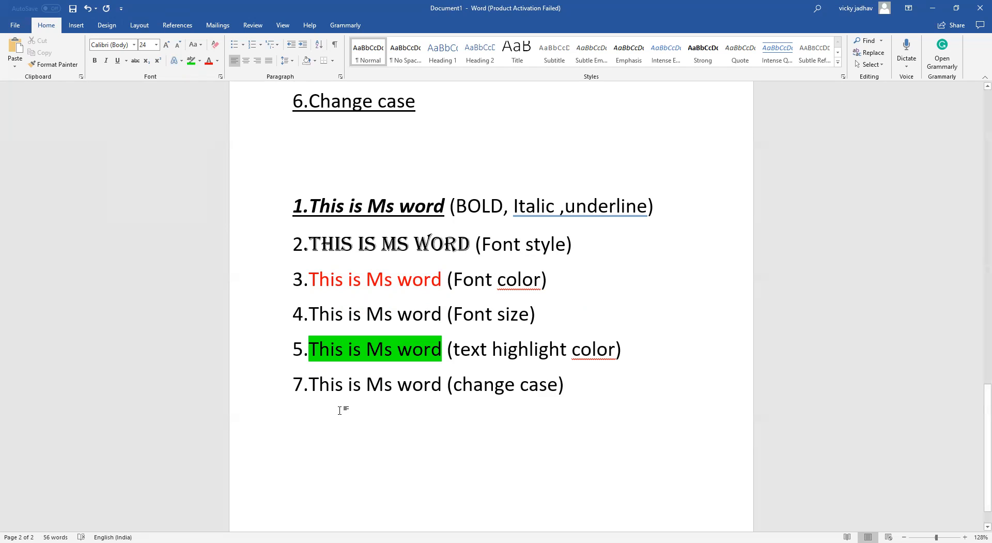
# Apply Sentence case to 'This is Ms word' on the seventh sample line
pyautogui.moveTo(446, 388); pyautogui.dragTo(314, 388)
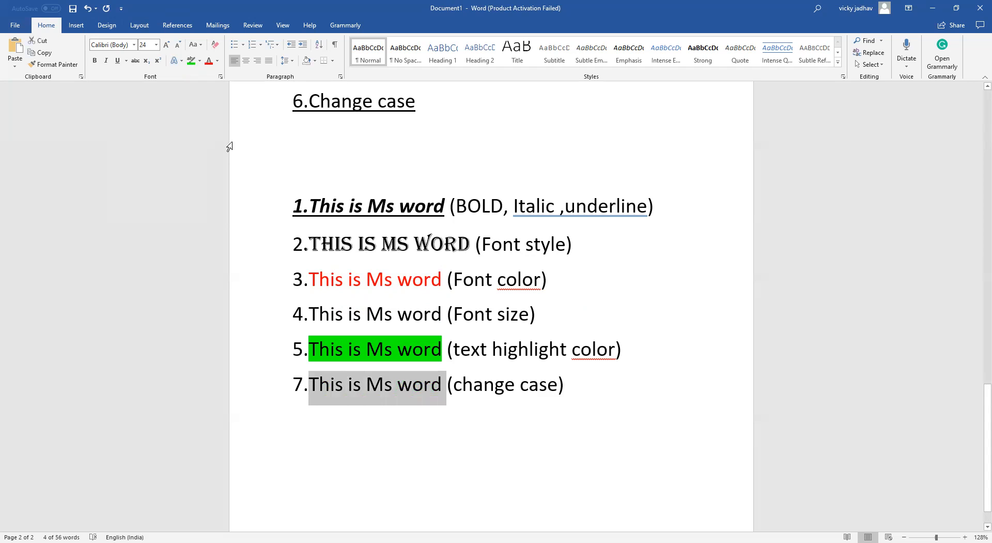
pyautogui.click(201, 45)
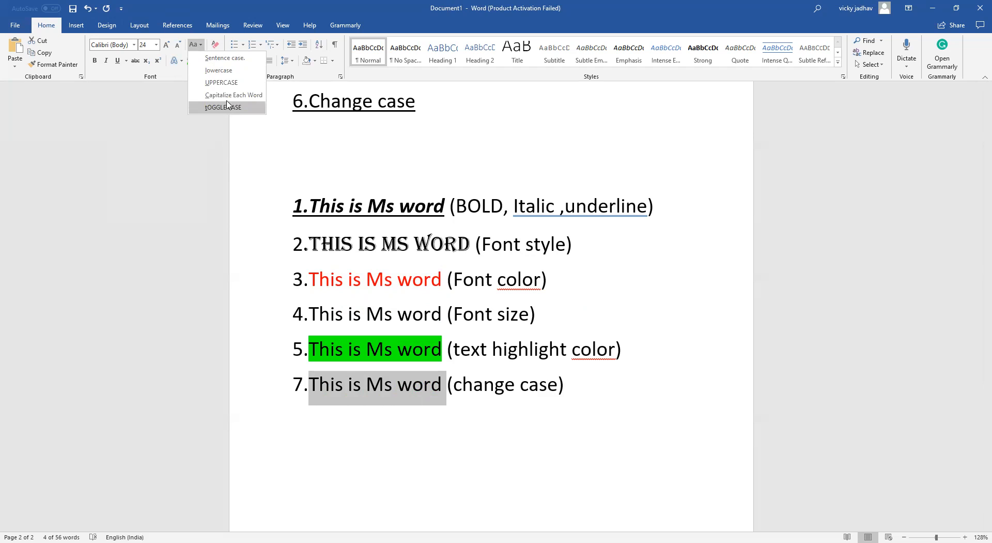
pyautogui.click(231, 58)
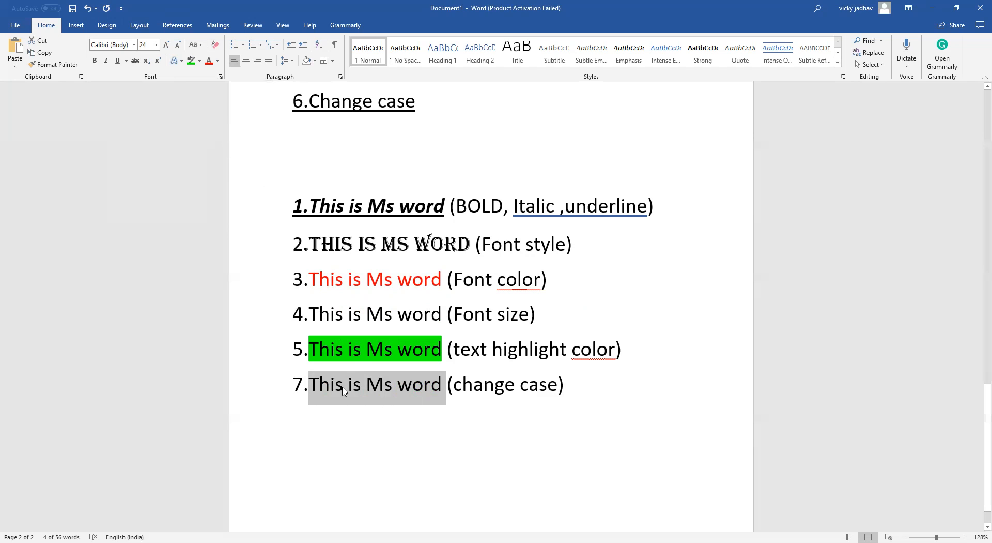
pyautogui.click(336, 392)
# Change the seventh sample line's 'This is Ms word' to lowercase
pyautogui.moveTo(432, 382); pyautogui.dragTo(312, 381)
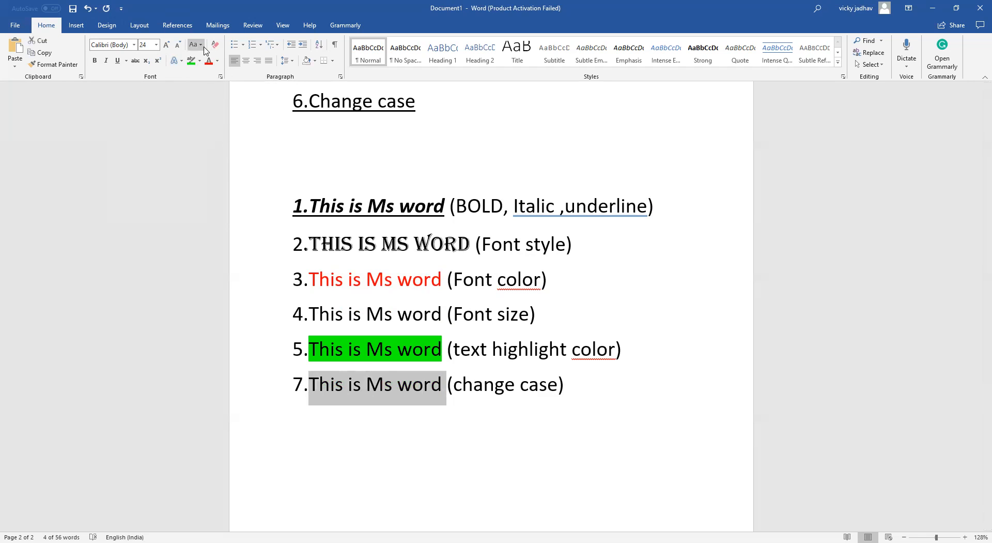
pyautogui.click(201, 45)
pyautogui.click(223, 69)
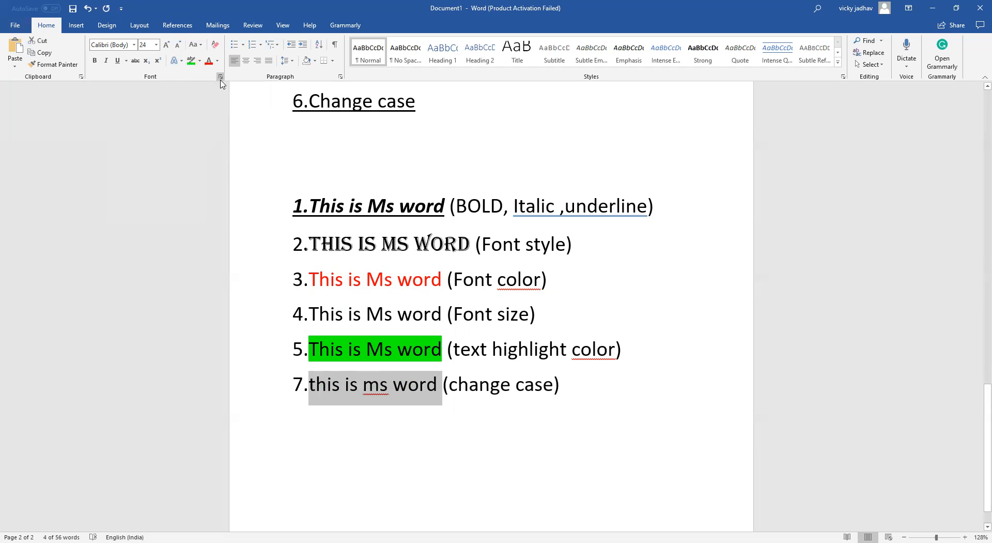
pyautogui.click(328, 475)
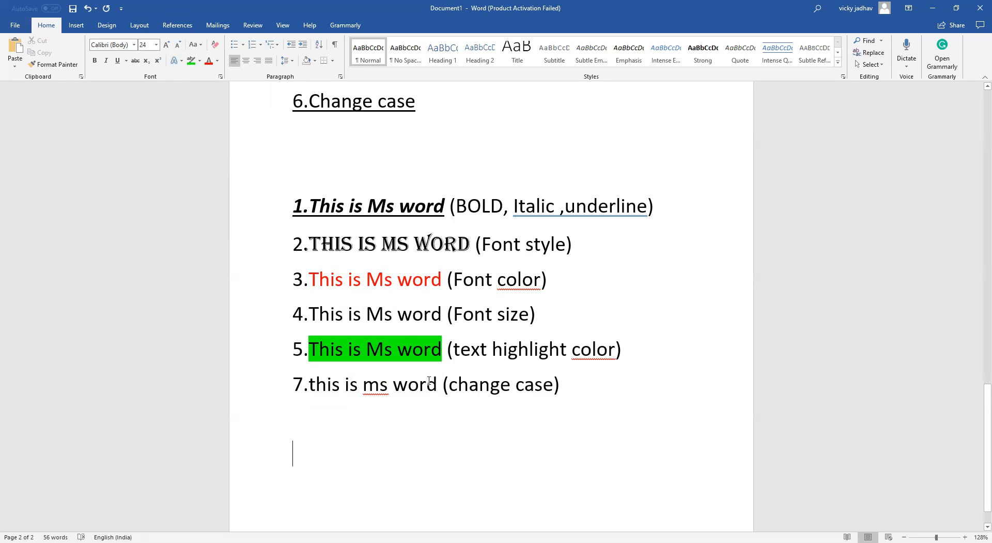
# Change the seventh sample line's text to UPPERCASE
pyautogui.moveTo(439, 383); pyautogui.dragTo(308, 387)
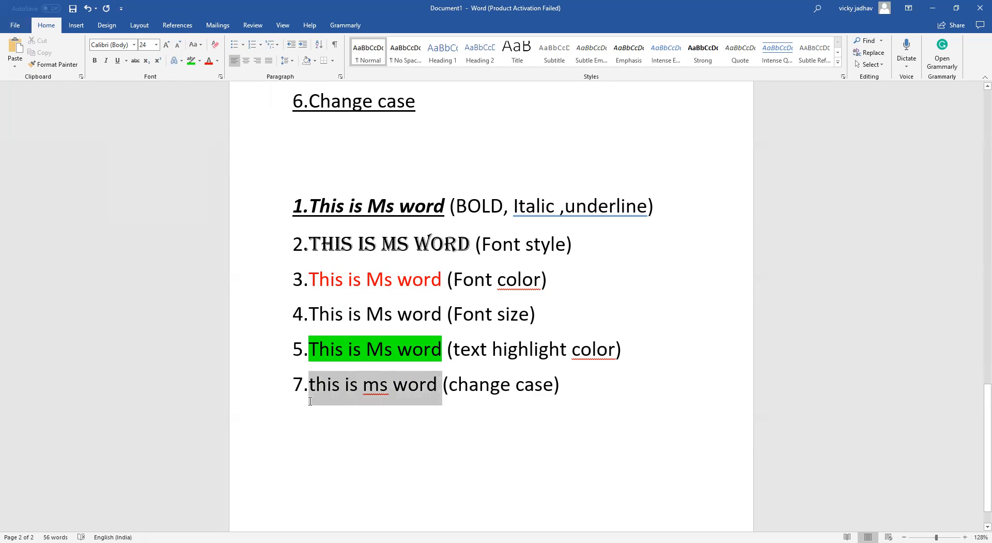
pyautogui.click(202, 47)
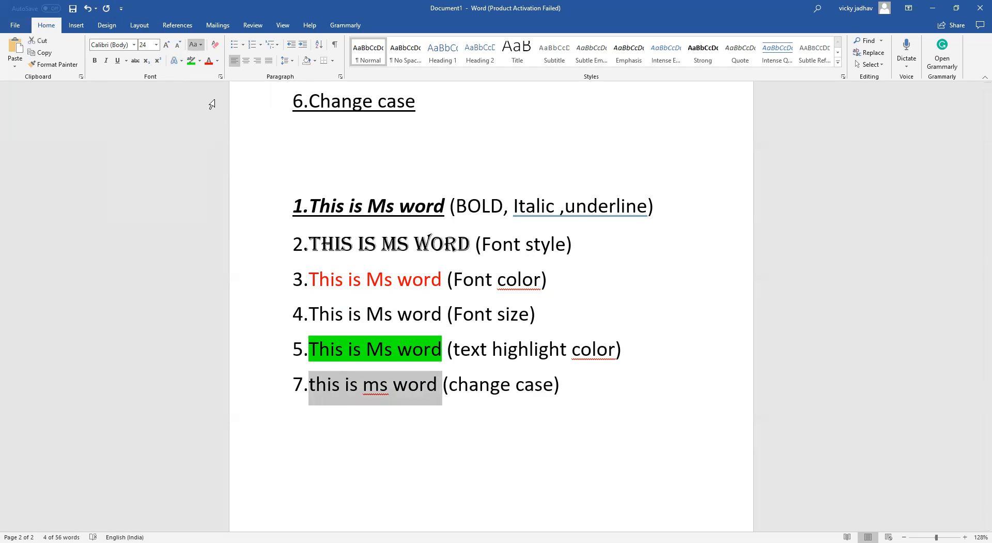
pyautogui.click(208, 100)
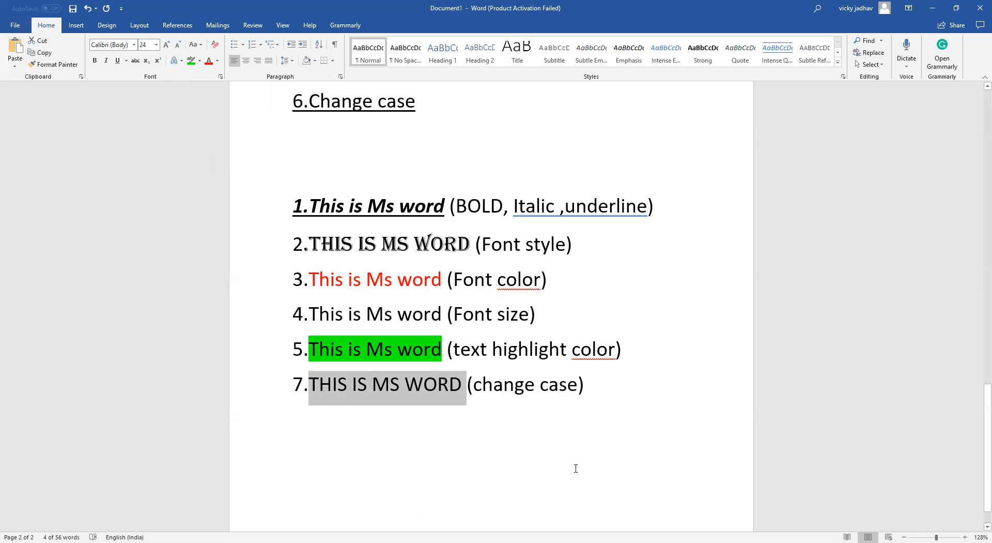
pyautogui.click(436, 409)
# Apply Capitalize Each Word to the seventh sample line's text
pyautogui.doubleClick(455, 382)
pyautogui.moveTo(327, 380); pyautogui.dragTo(313, 378)
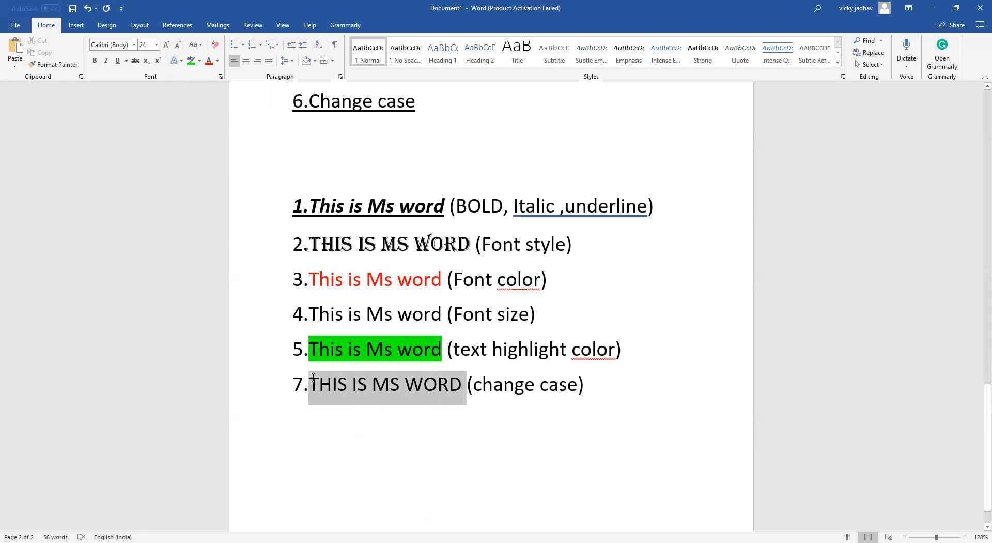
pyautogui.click(203, 49)
pyautogui.click(204, 102)
pyautogui.click(371, 444)
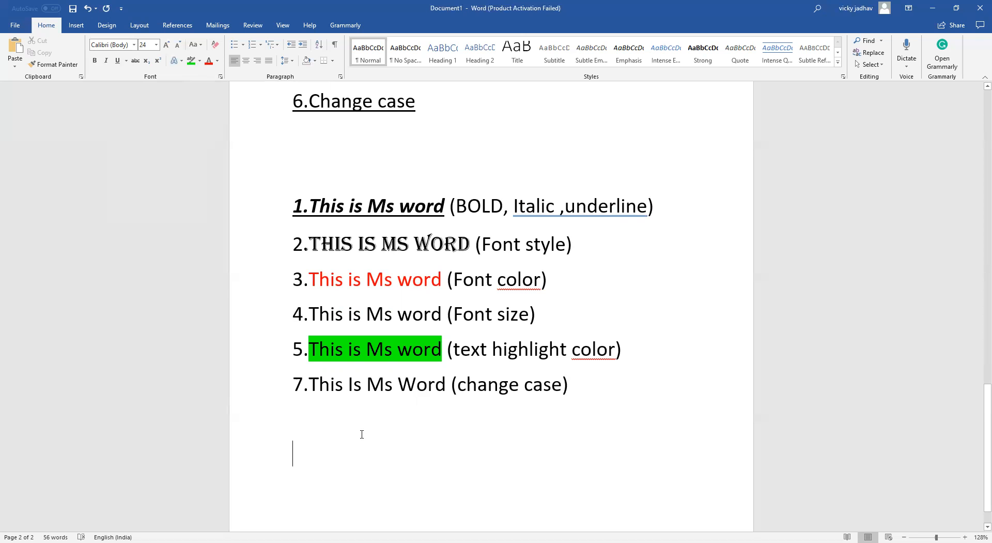
# Review the topic list and all formatted sample lines in the document
pyautogui.scroll(-1, 629, 219)
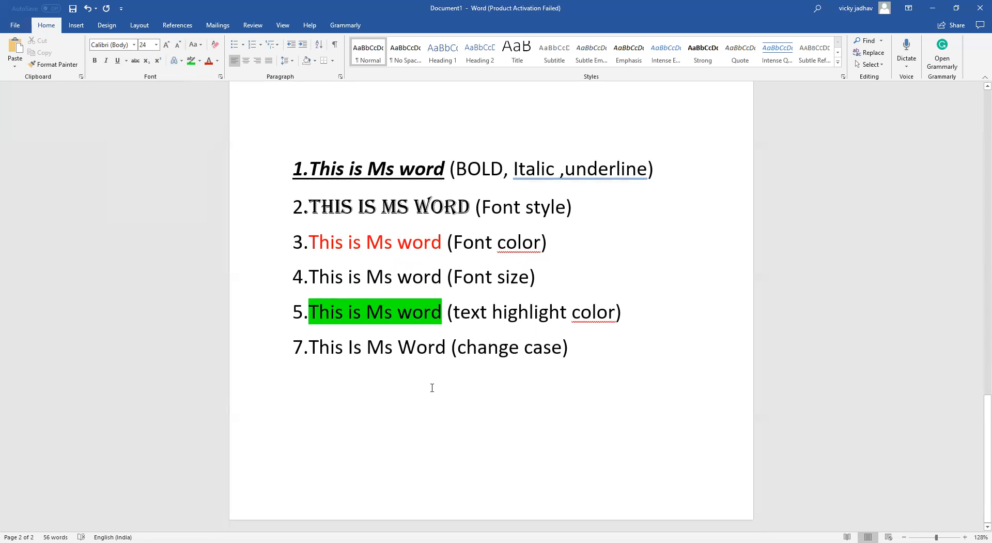
pyautogui.scroll(3, 406, 366)
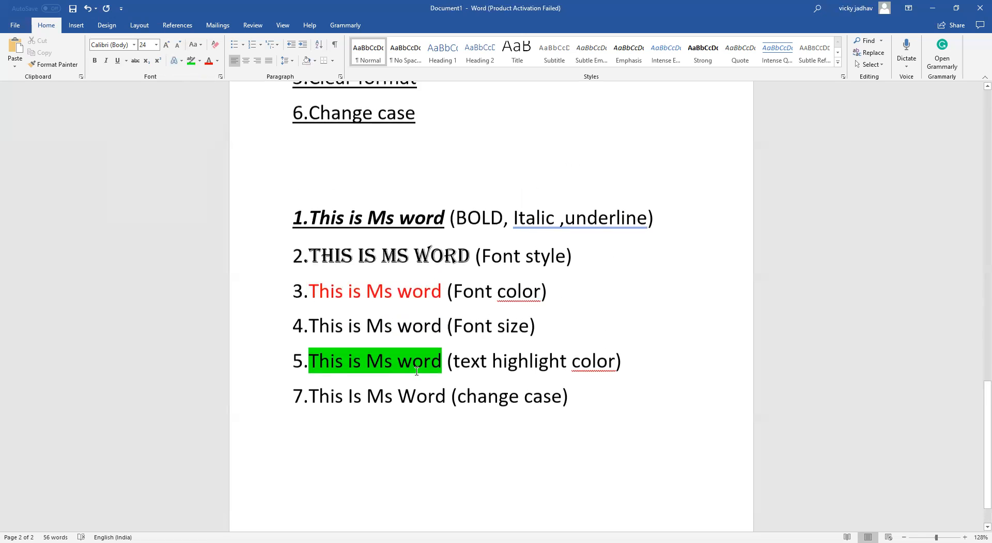
pyautogui.scroll(6, 374, 348)
pyautogui.scroll(-3, 274, 311)
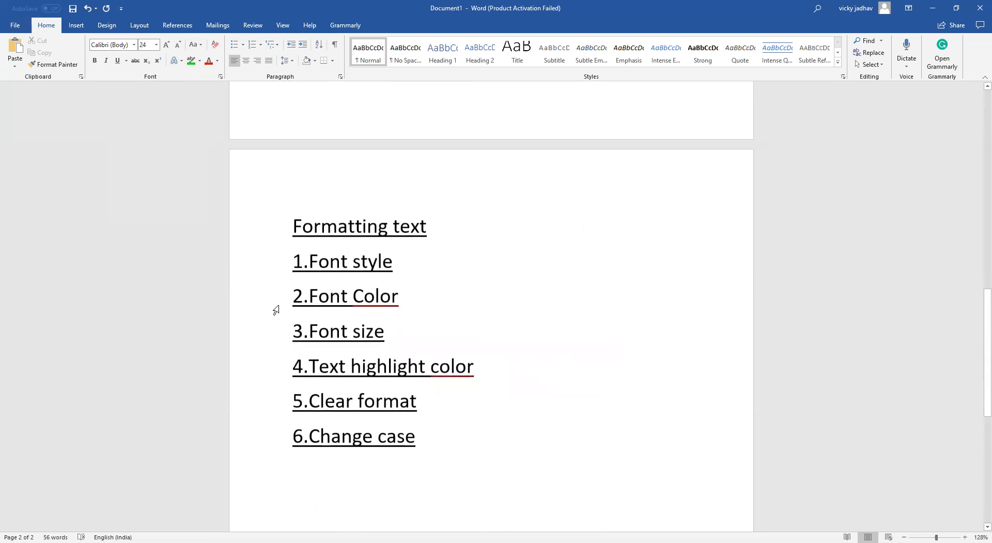
pyautogui.scroll(-3, 278, 303)
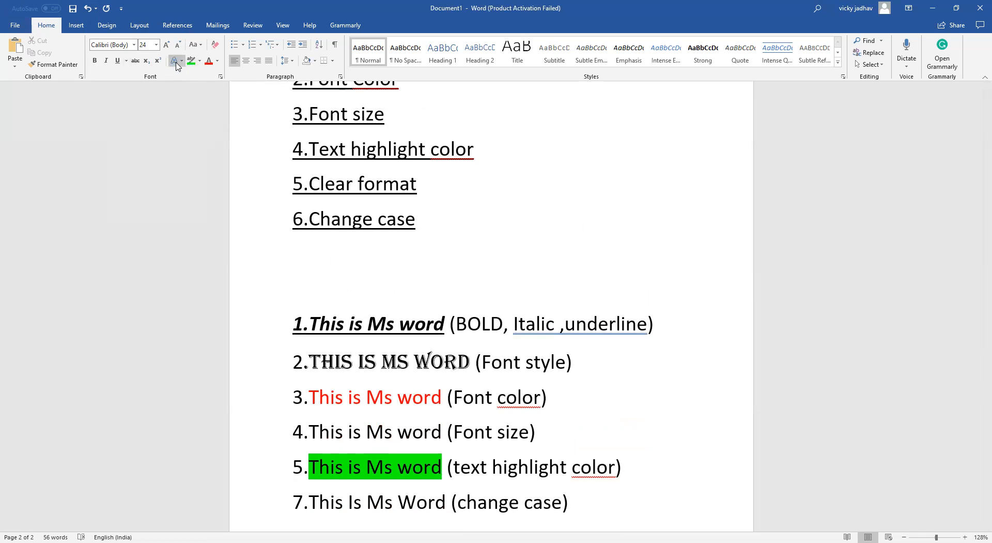
pyautogui.click(76, 25)
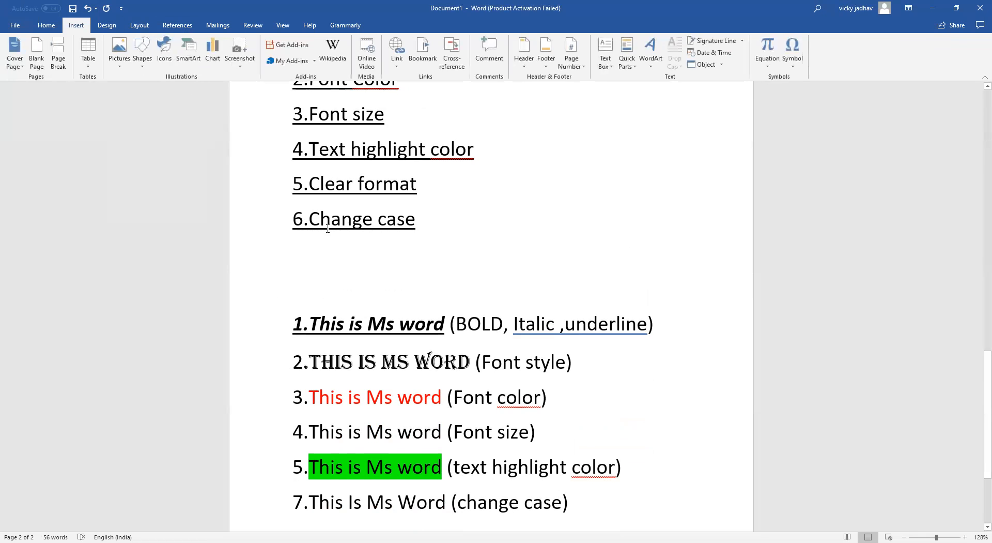
pyautogui.scroll(-1, 444, 294)
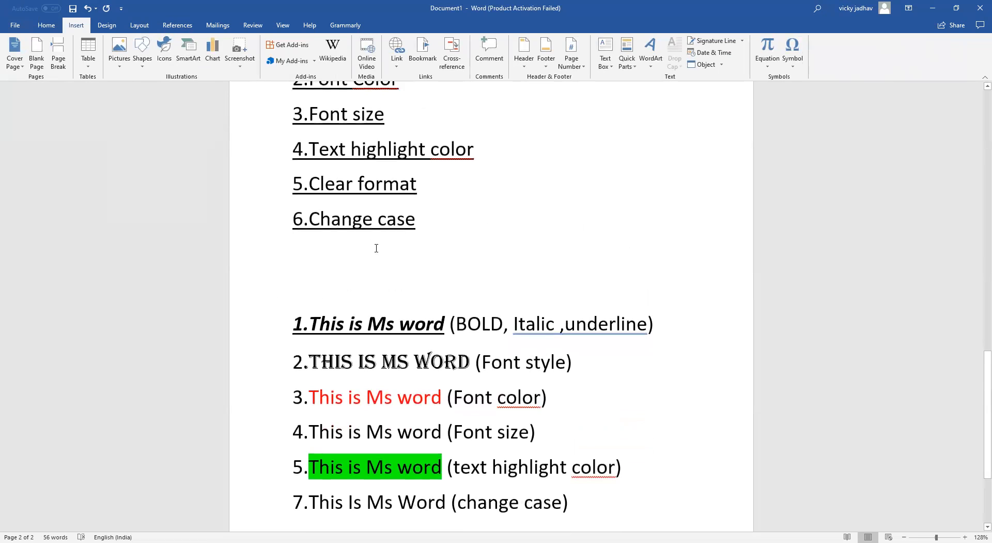
pyautogui.click(46, 24)
pyautogui.scroll(3, 250, 200)
pyautogui.scroll(-2, 388, 317)
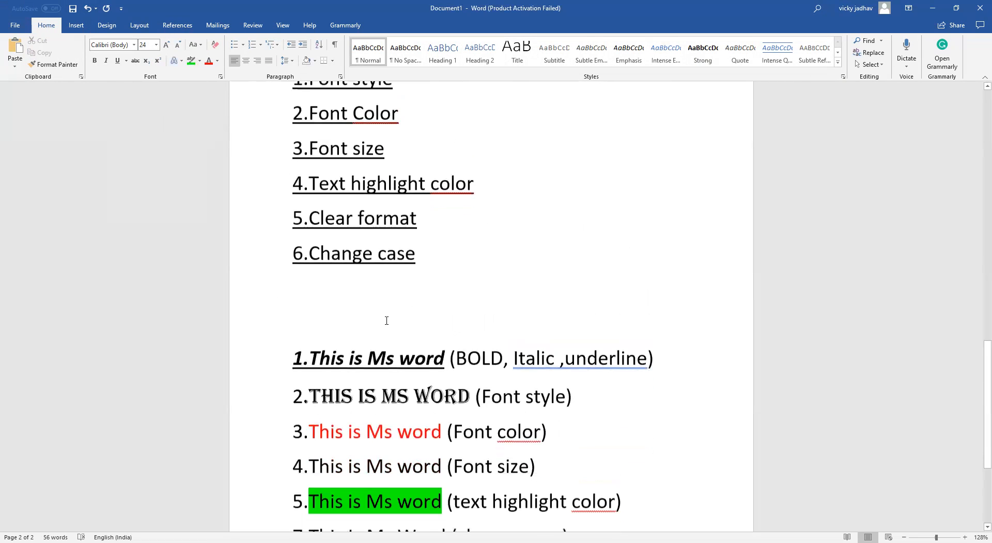
pyautogui.scroll(1, 257, 200)
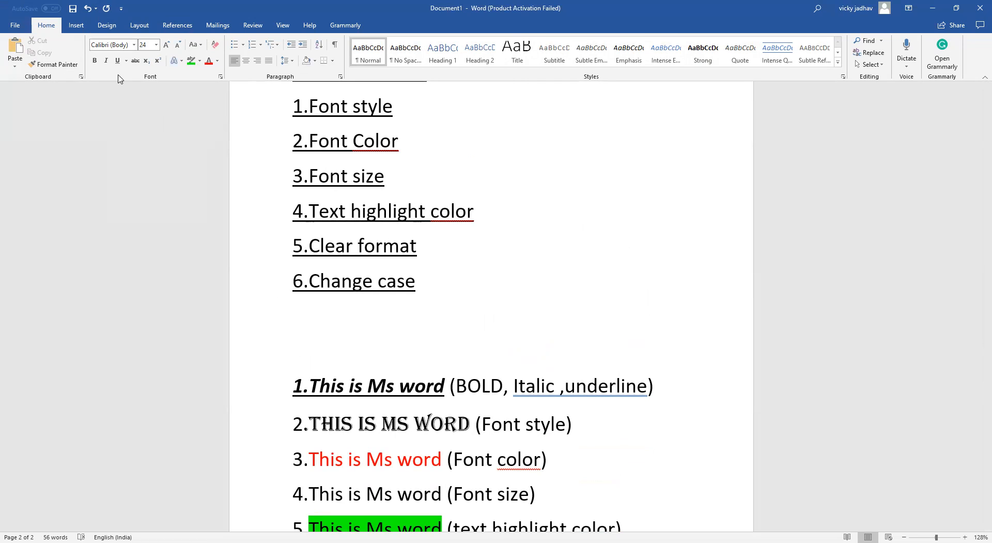
pyautogui.scroll(-1, 423, 262)
pyautogui.scroll(-1, 423, 263)
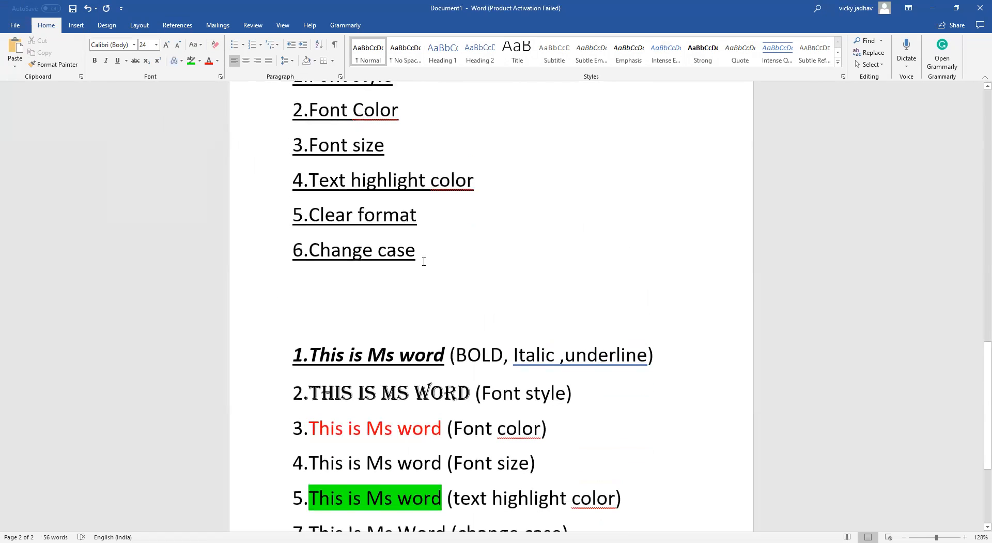
pyautogui.scroll(-1, 423, 261)
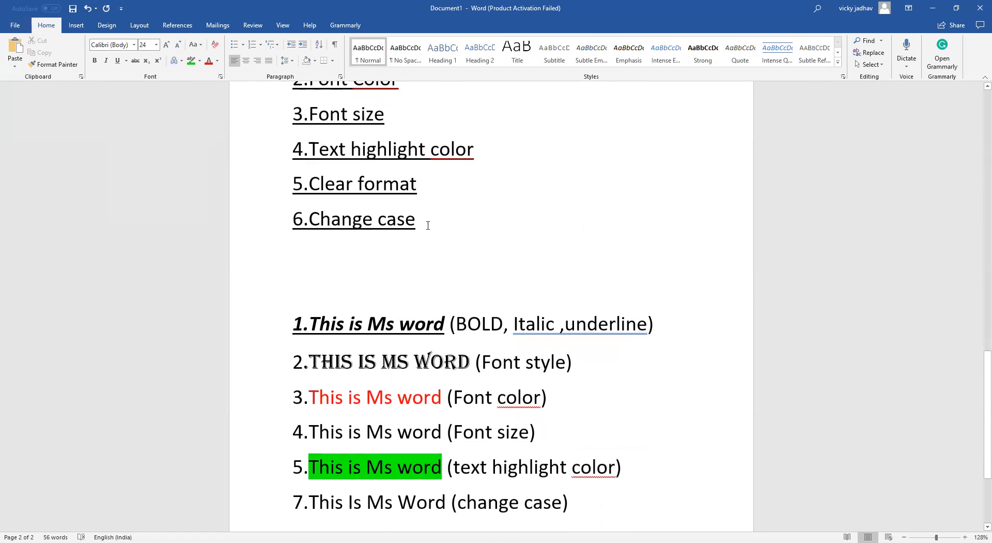
pyautogui.scroll(-1, 430, 235)
pyautogui.scroll(-2, 433, 244)
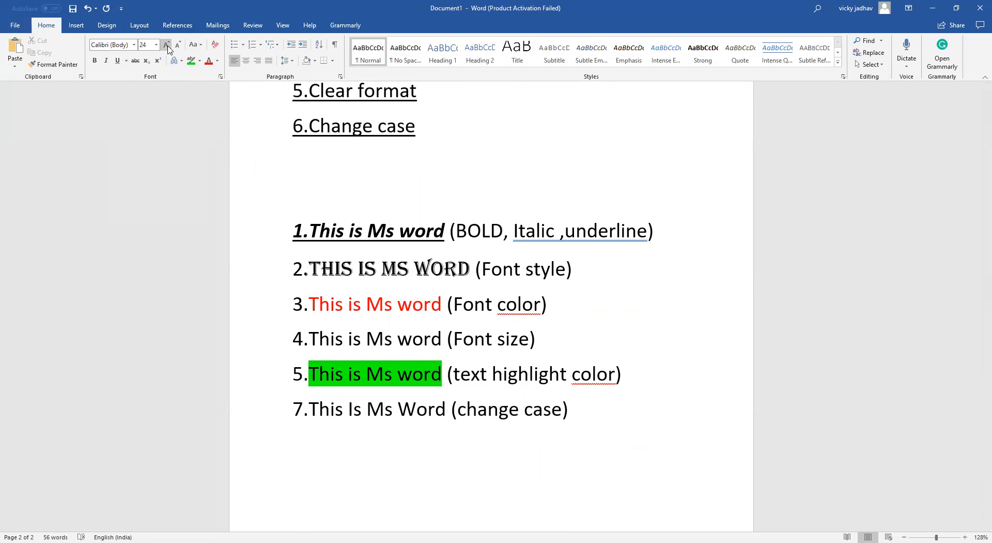
pyautogui.scroll(-2, 450, 308)
pyautogui.scroll(1, 450, 308)
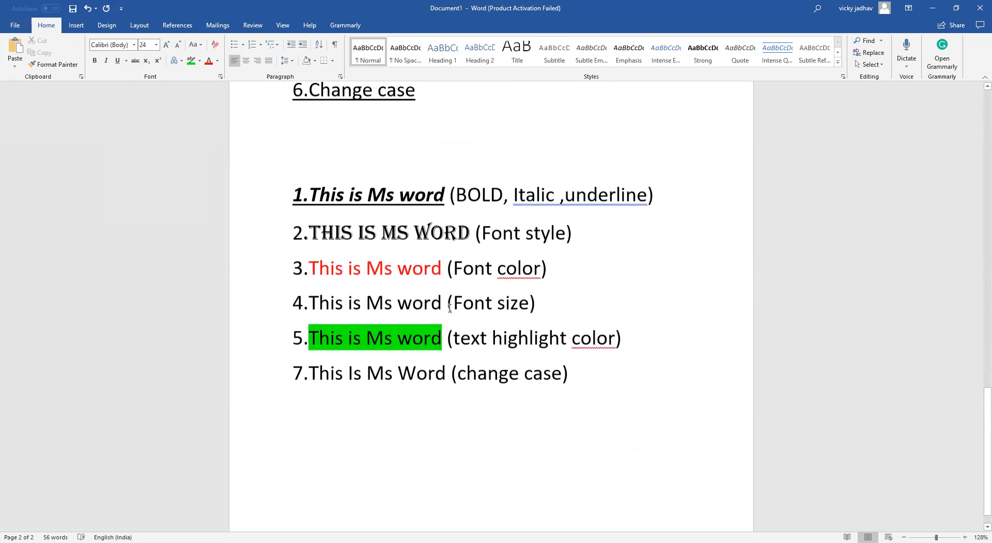